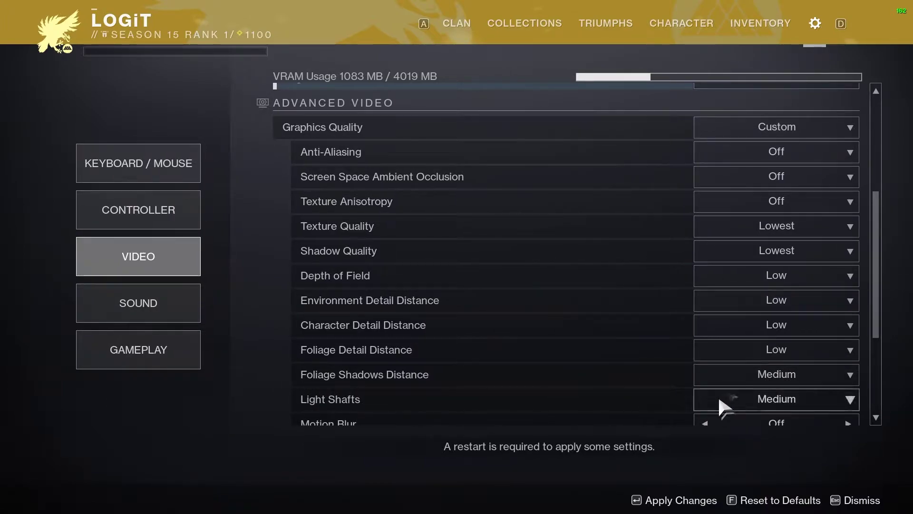
# - Review the remaining advanced and additional video settings, apply the changes and leave the game's settings
pyautogui.moveTo(864, 324); pyautogui.dragTo(842, 395)
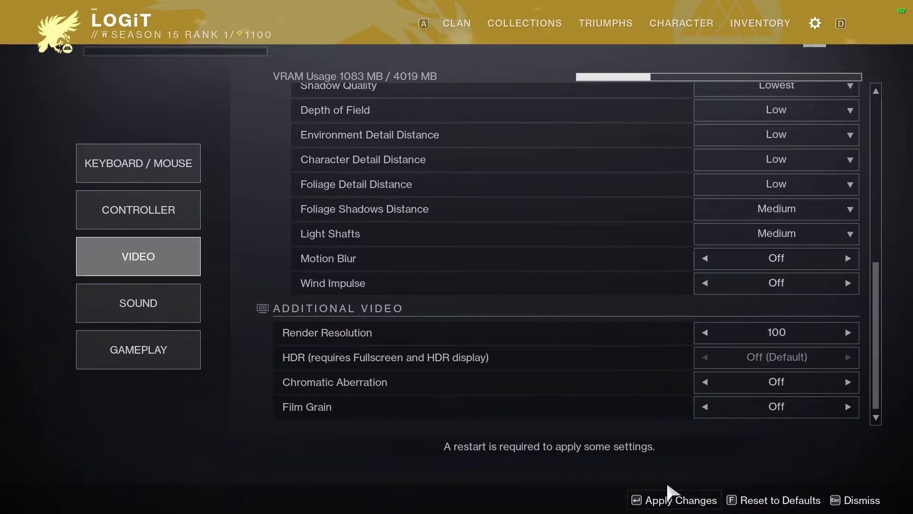
pyautogui.click(674, 495)
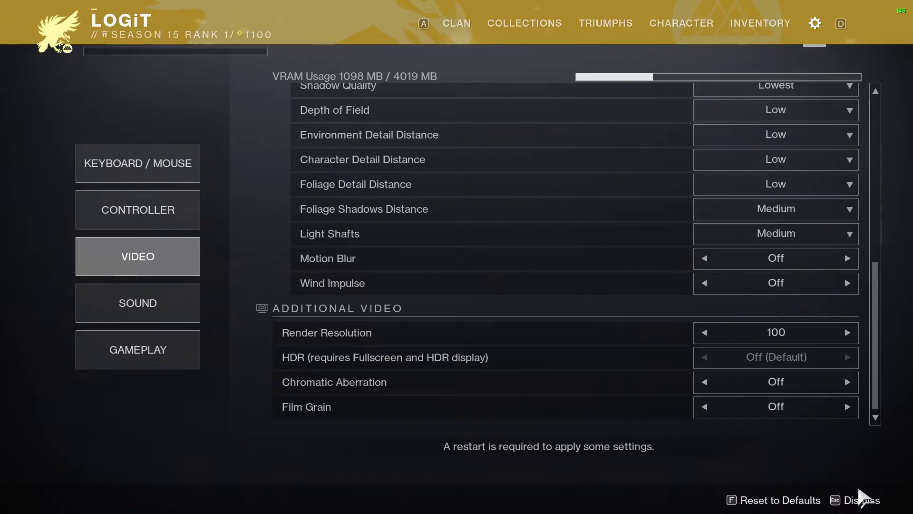
pyautogui.click(853, 499)
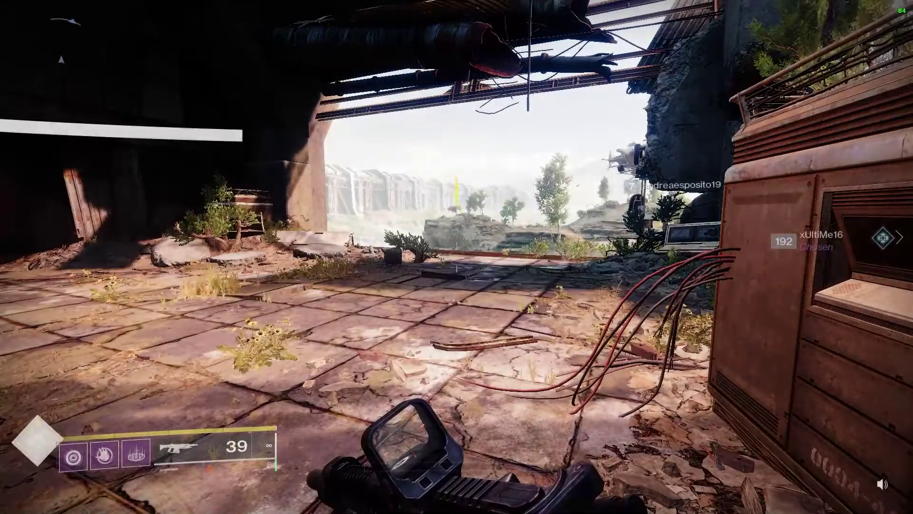
# - Exit the game to the desktop and confirm quitting the current session
pyautogui.press('Escape')
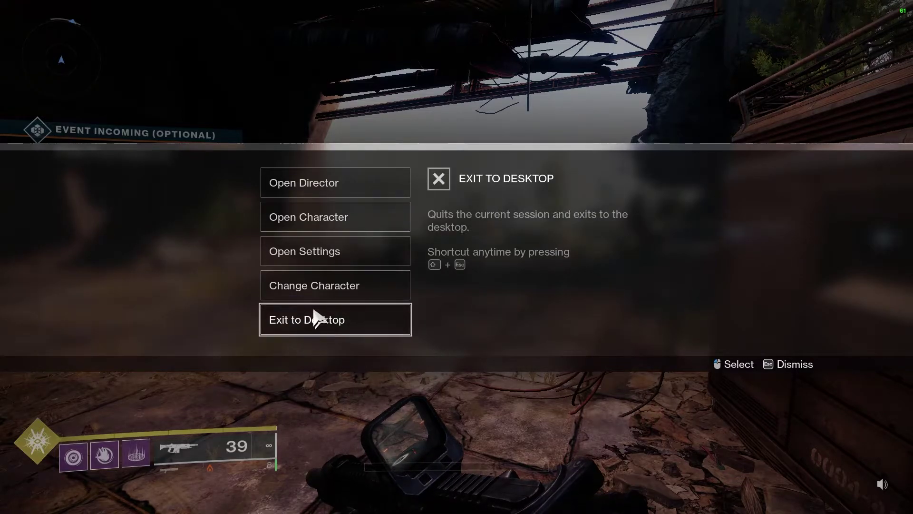
pyautogui.click(313, 322)
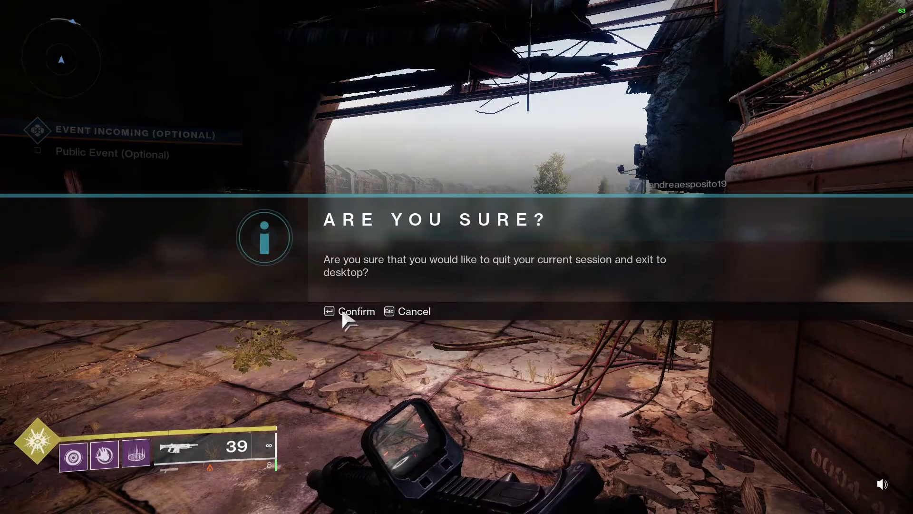
pyautogui.click(364, 312)
# - Switch to Windows Settings and check the Game Mode option in the Gaming category
pyautogui.click(361, 500)
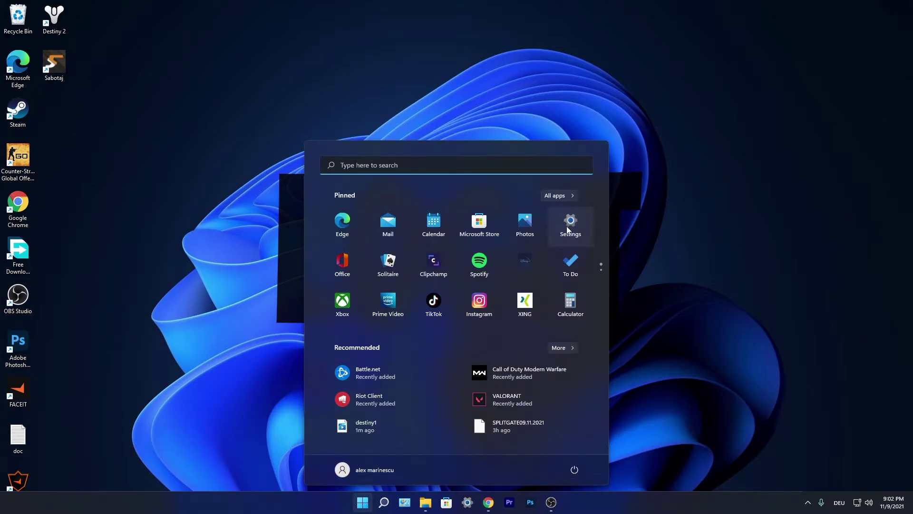
pyautogui.click(566, 227)
pyautogui.click(240, 307)
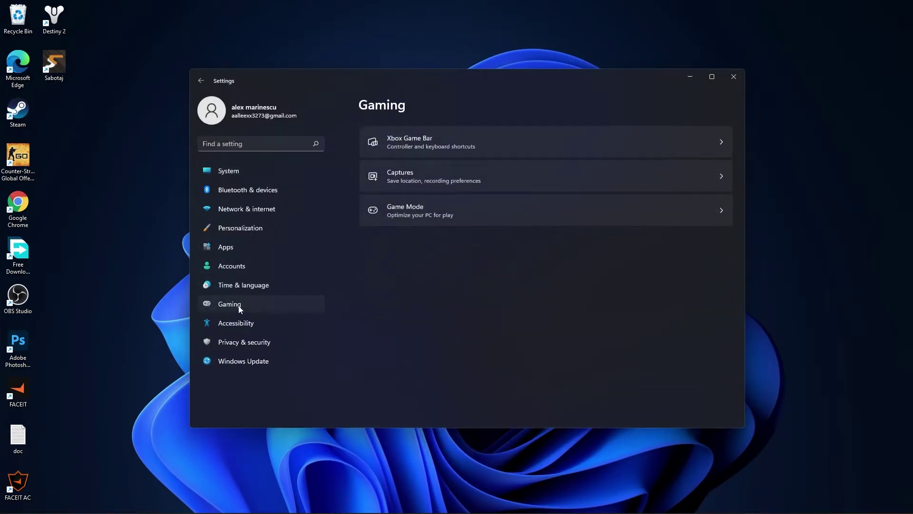
pyautogui.click(405, 212)
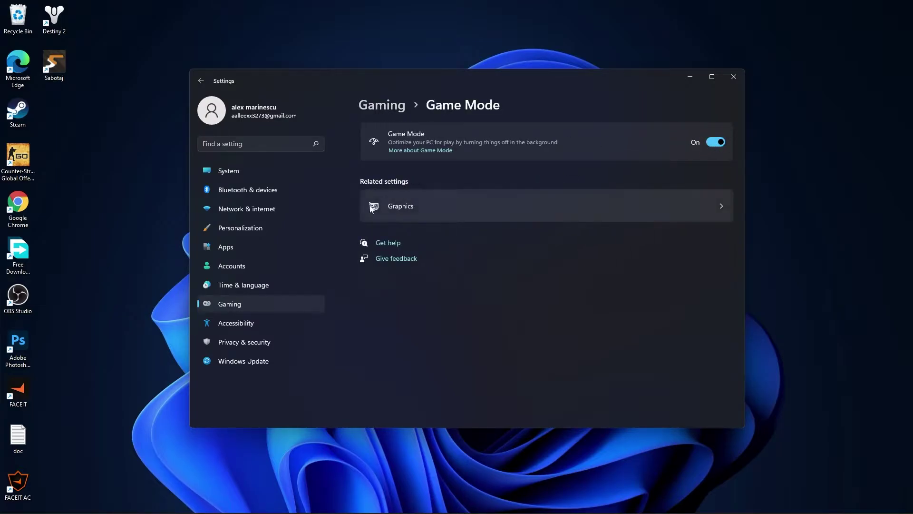
# - Check the hardware-accelerated GPU scheduling option in the default graphics settings and return to the Graphics page
pyautogui.click(405, 206)
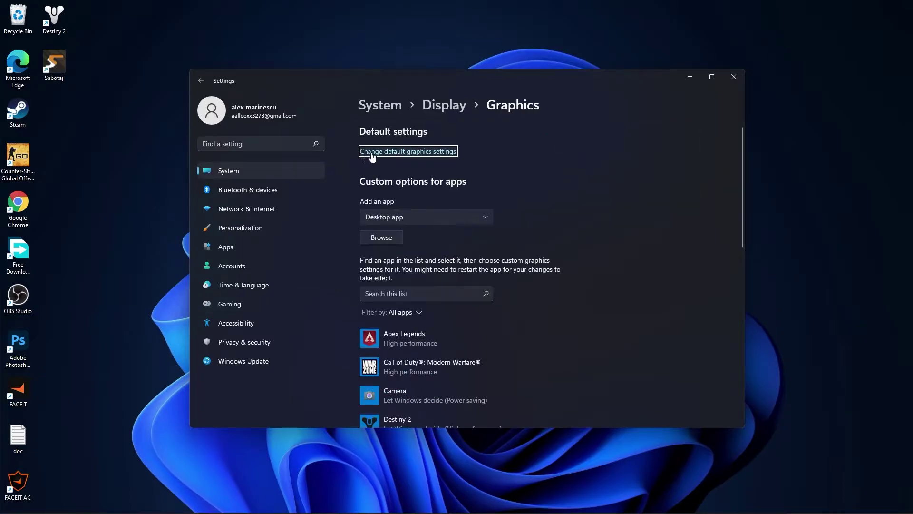
pyautogui.click(403, 152)
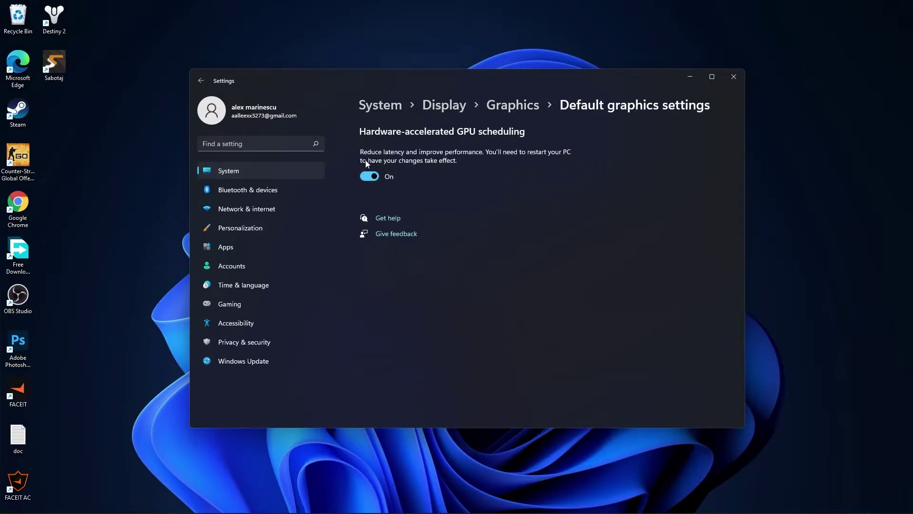
pyautogui.click(513, 107)
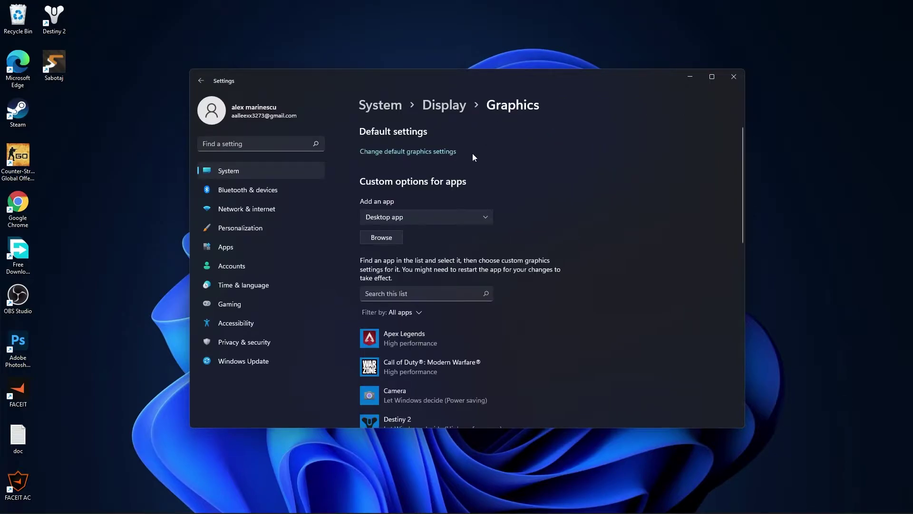
# - Browse for a desktop app to add and select the ironsight application in D:\SteamLibrary\steamapps\common\Ironsight_wpg
pyautogui.click(381, 237)
pyautogui.click(233, 278)
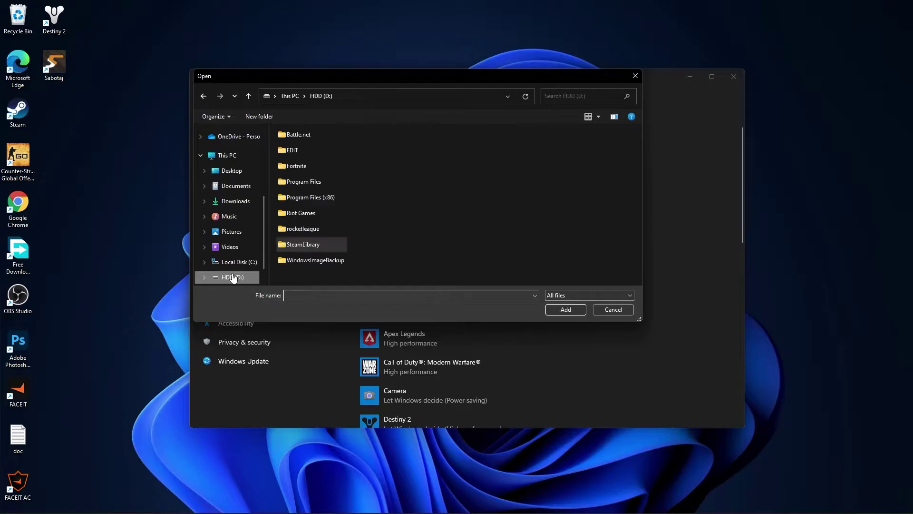
pyautogui.doubleClick(299, 243)
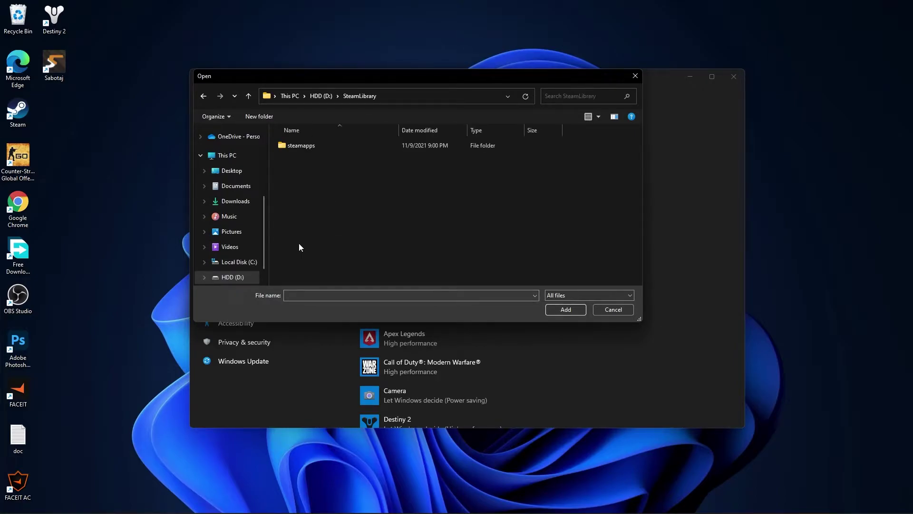
pyautogui.doubleClick(308, 147)
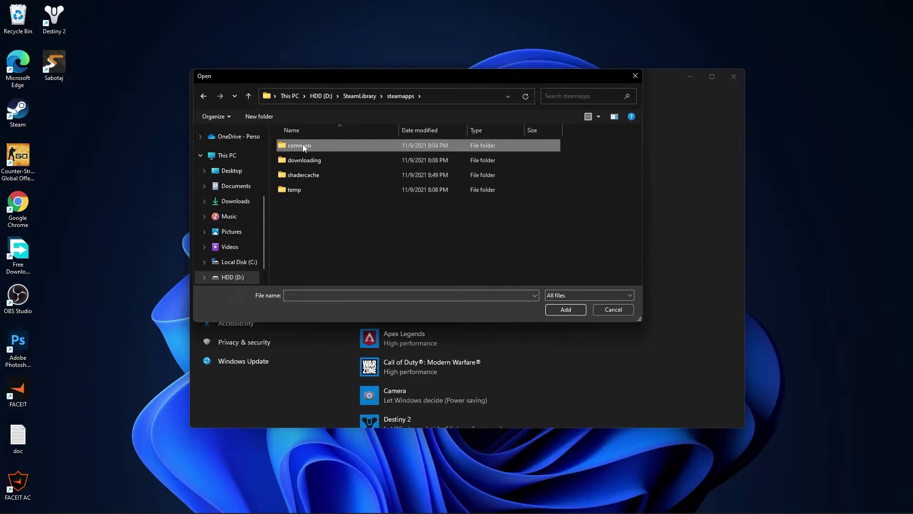
pyautogui.doubleClick(304, 146)
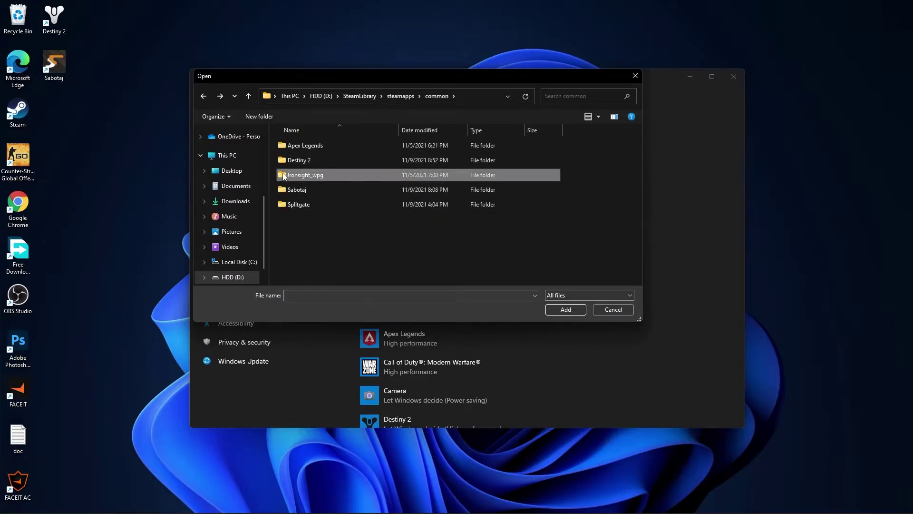
pyautogui.doubleClick(306, 175)
pyautogui.click(315, 248)
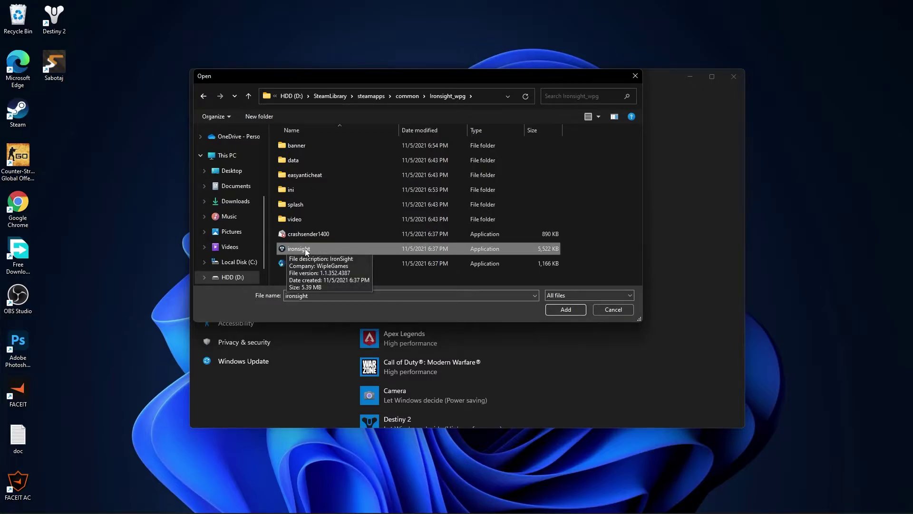
# - Override the high DPI scaling behavior in ironsight's compatibility properties, with scaling performed by Application, and accept the properties
pyautogui.rightClick(311, 247)
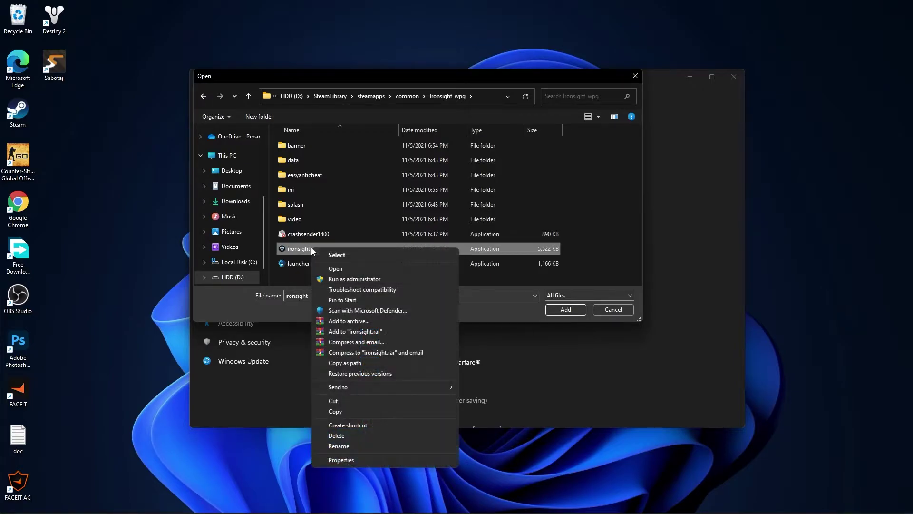
pyautogui.click(346, 460)
pyautogui.click(399, 271)
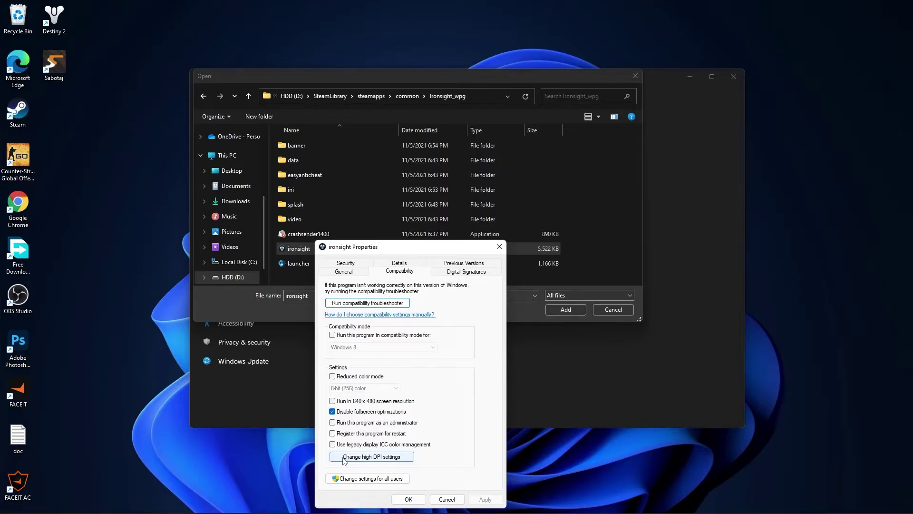
pyautogui.click(372, 457)
pyautogui.click(360, 430)
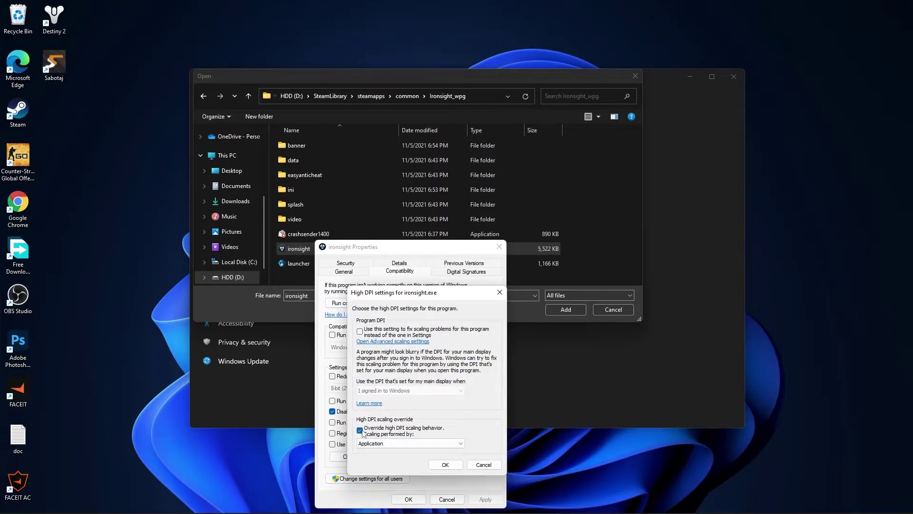
pyautogui.click(445, 465)
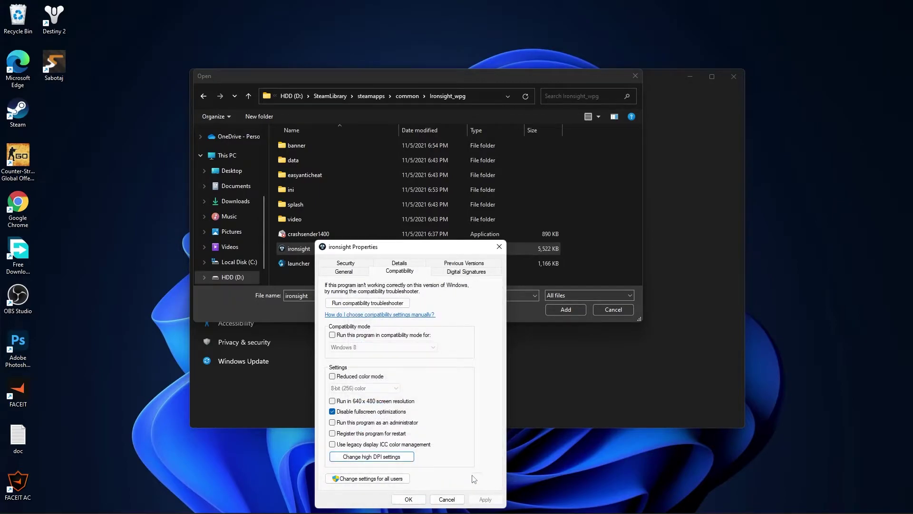
pyautogui.click(412, 500)
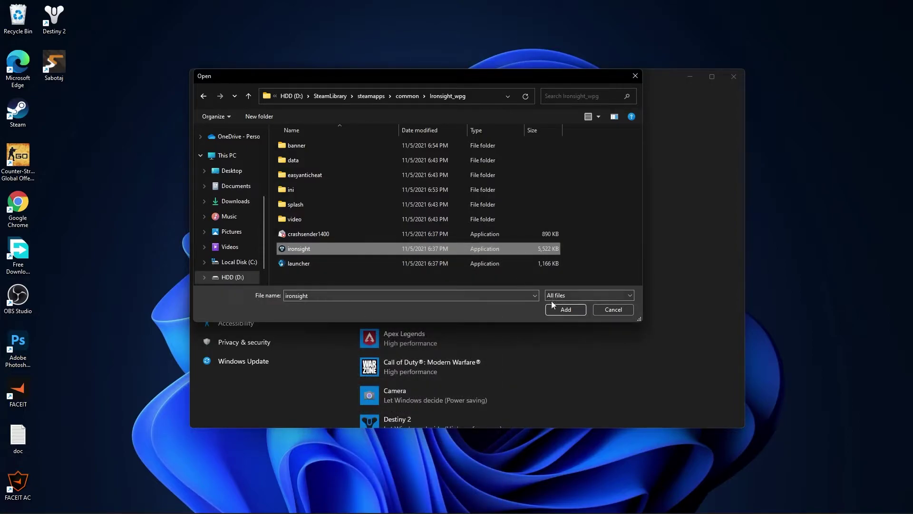
# - Add ironsight to the custom graphics apps, save its graphics preference as High performance, and close Settings
pyautogui.click(566, 309)
pyautogui.scroll(-6, 572, 321)
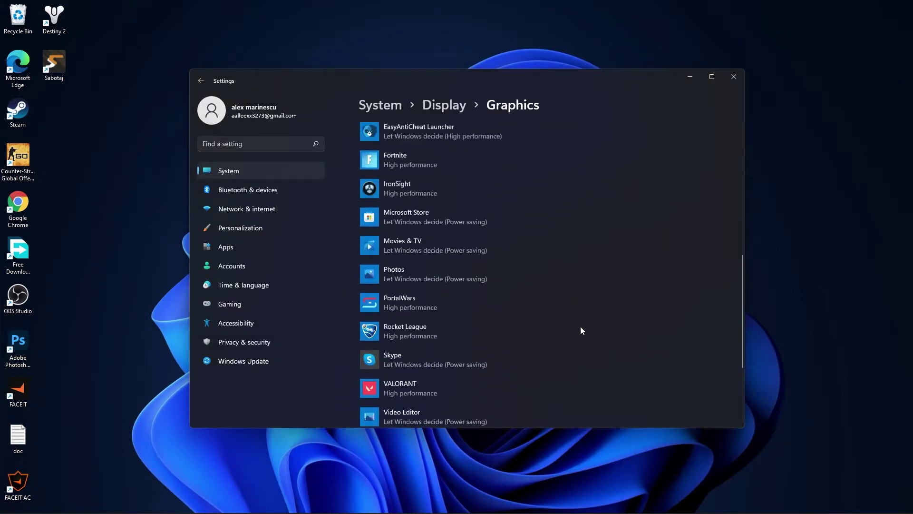
pyautogui.scroll(3, 523, 309)
pyautogui.click(436, 291)
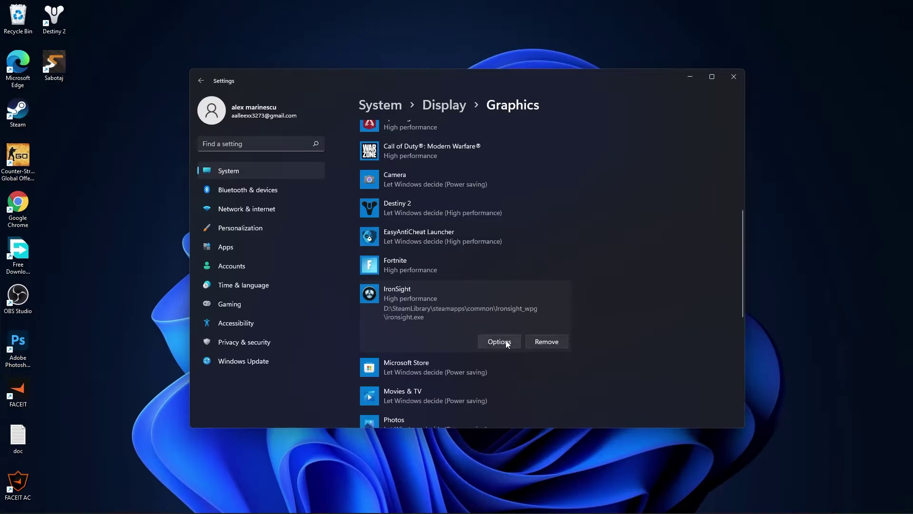
pyautogui.click(503, 340)
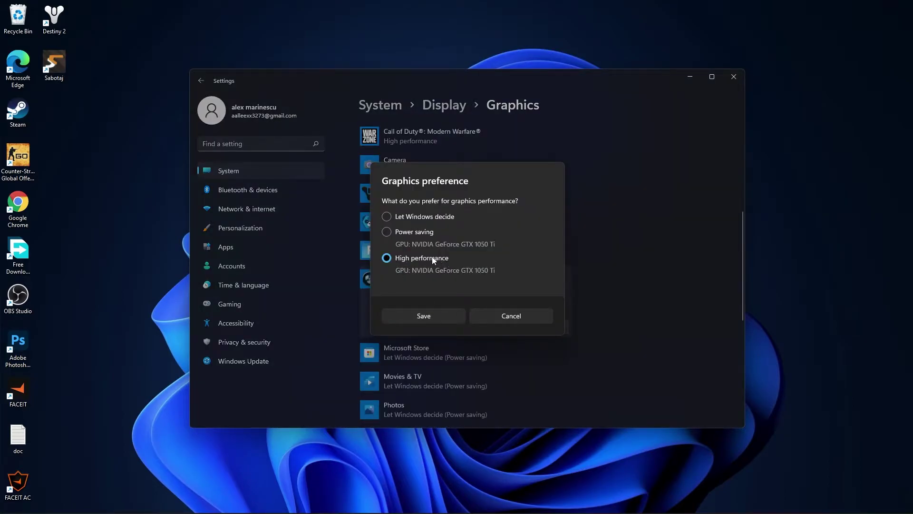
pyautogui.click(432, 315)
pyautogui.click(734, 77)
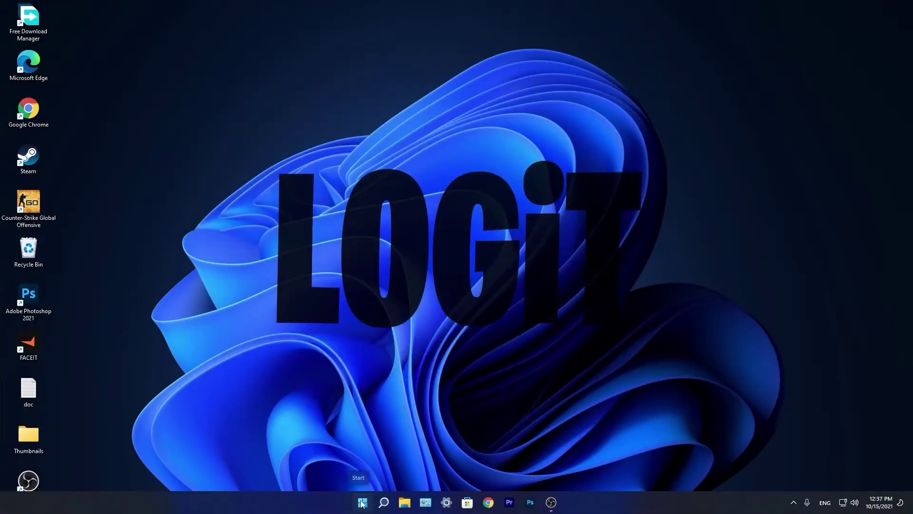
# - Reopen Windows Settings and check the update status under Windows Update
pyautogui.click(362, 502)
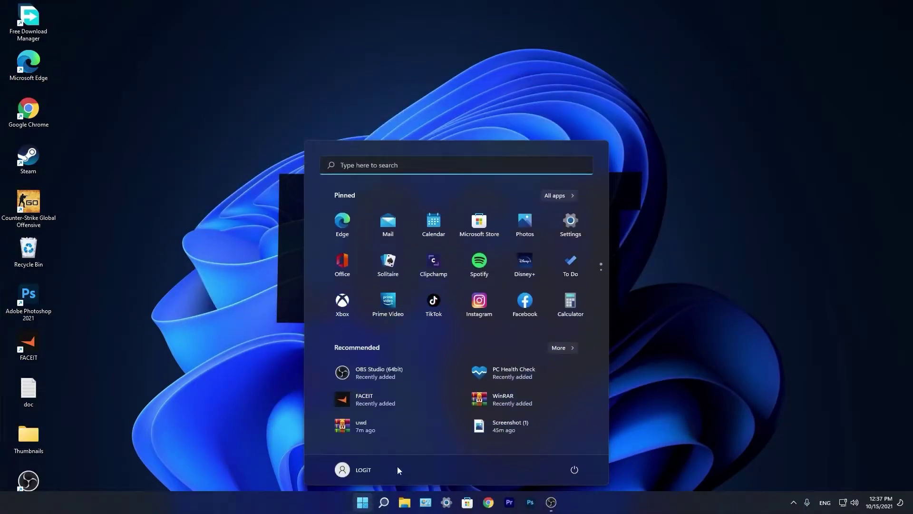
pyautogui.click(571, 222)
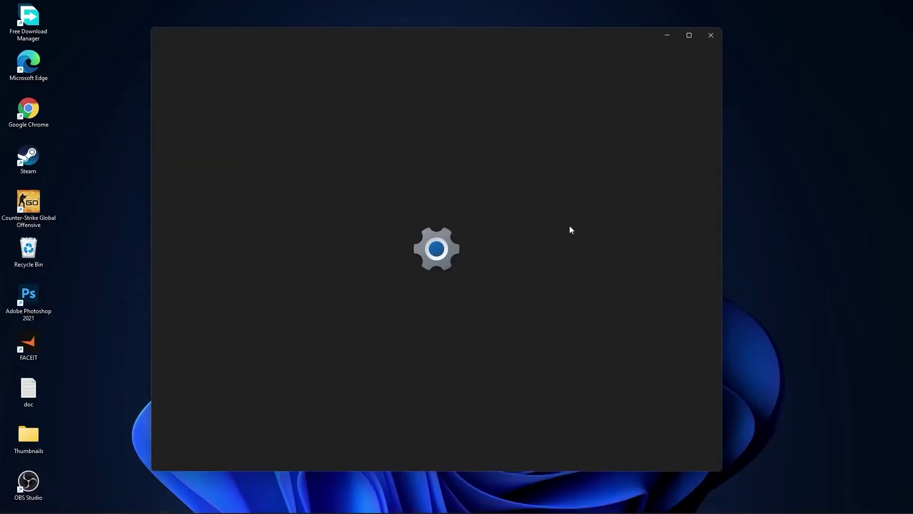
pyautogui.click(169, 322)
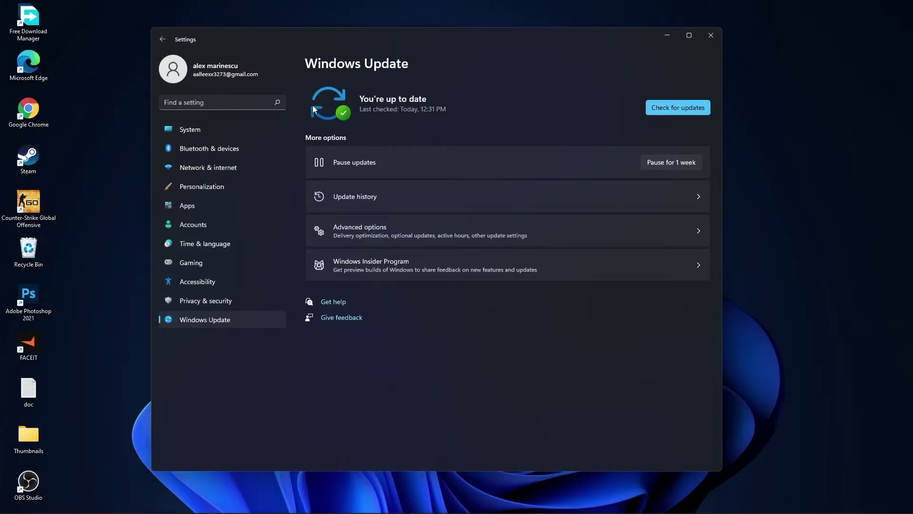
# - Set the refresh rate of Display 1 to 74.97 Hz in the advanced display settings
pyautogui.click(220, 132)
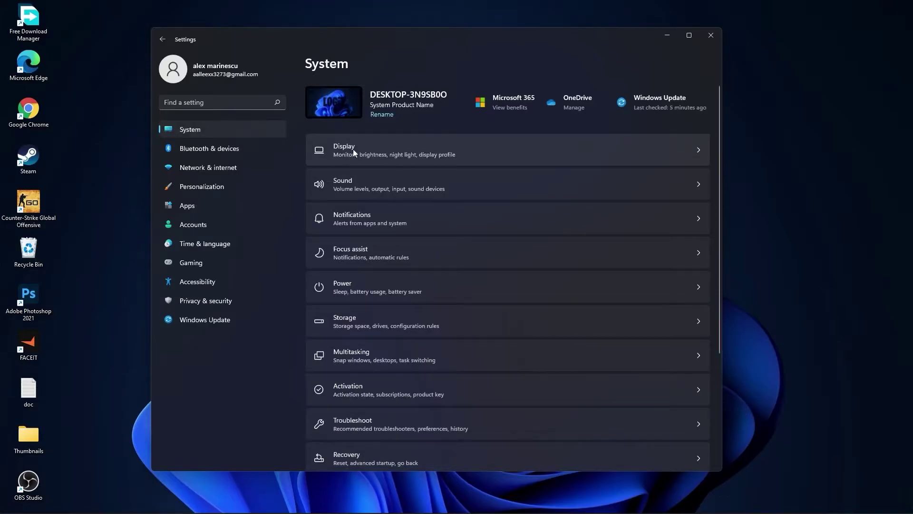
pyautogui.click(358, 147)
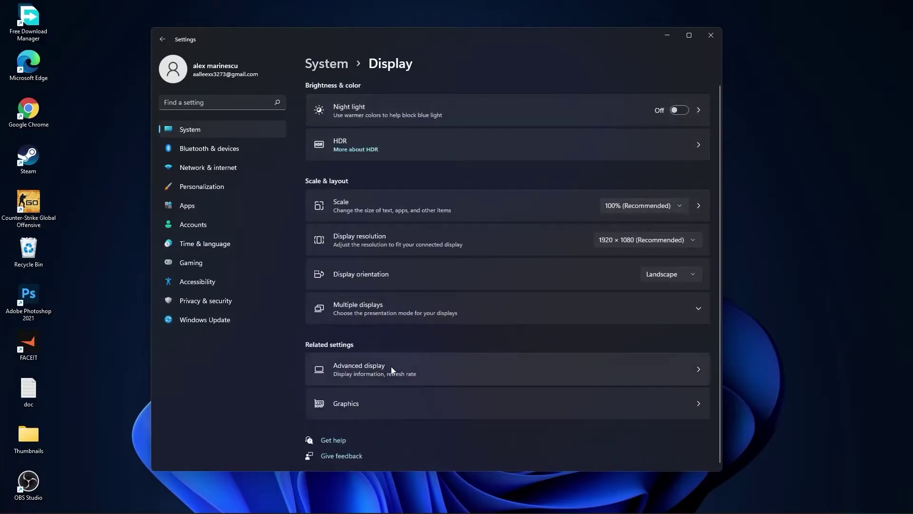
pyautogui.click(360, 369)
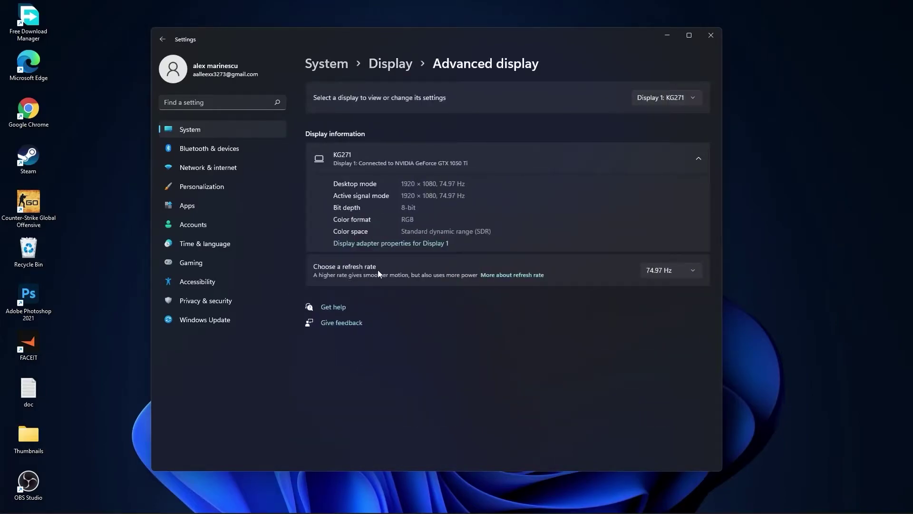
pyautogui.click(671, 270)
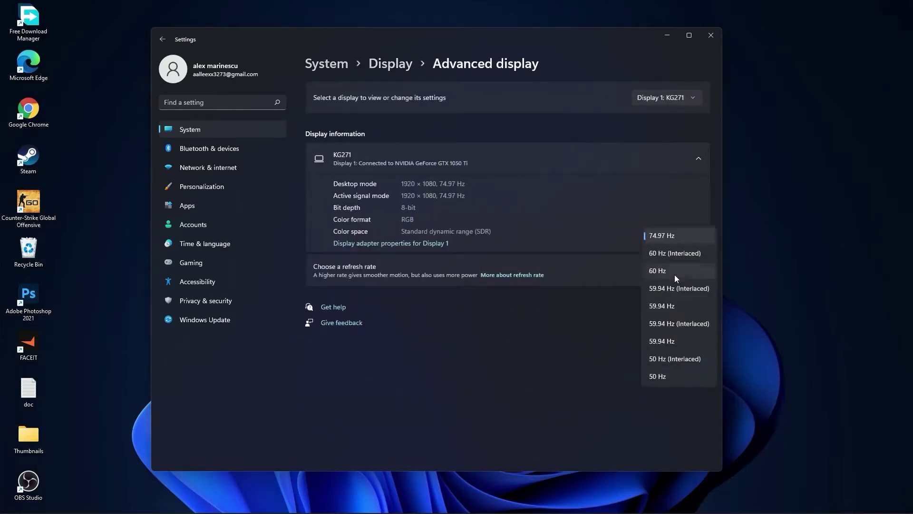
pyautogui.click(667, 241)
# - Check in the system notification settings that notifications are turned off, and return to the System overview
pyautogui.click(327, 63)
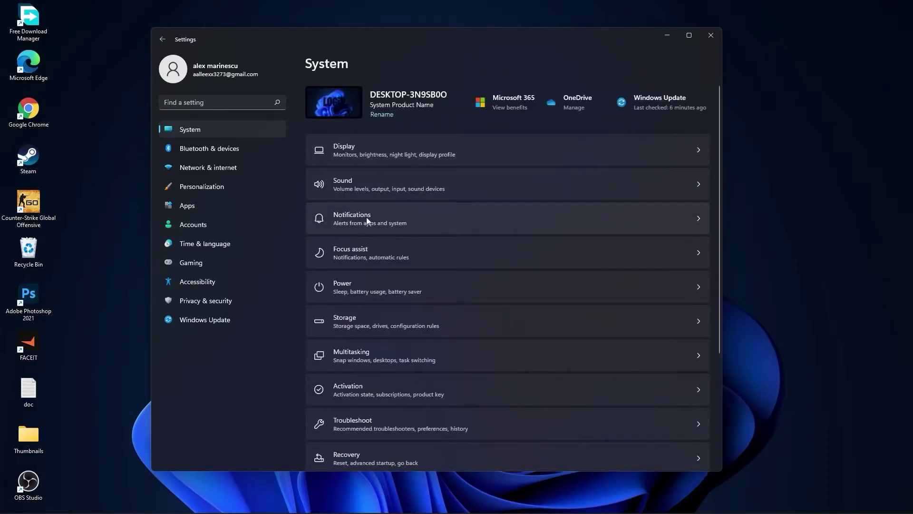
pyautogui.click(355, 219)
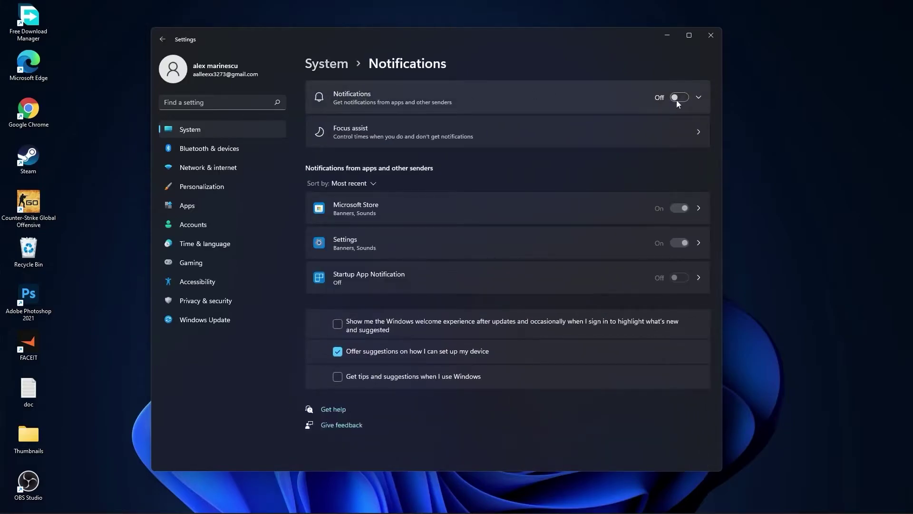
pyautogui.click(327, 64)
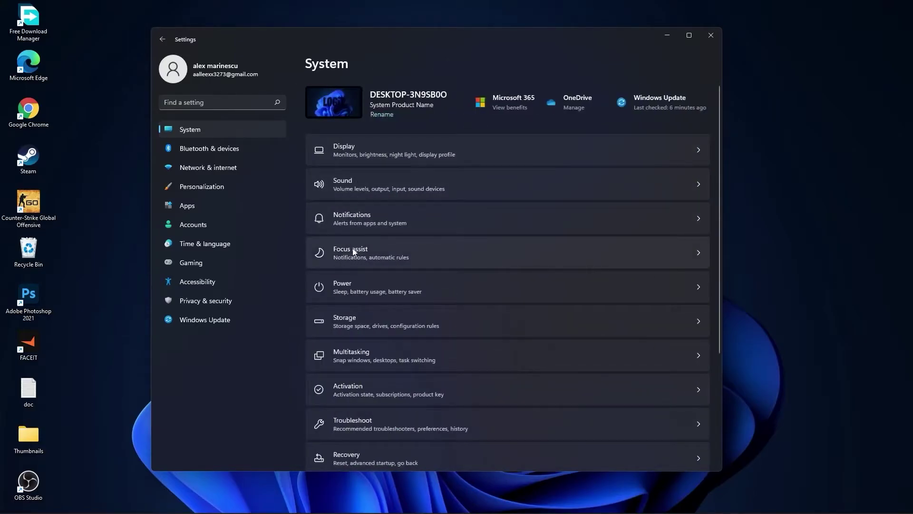
# - Set Focus assist to Off and return to the System overview
pyautogui.click(348, 253)
pyautogui.click(338, 133)
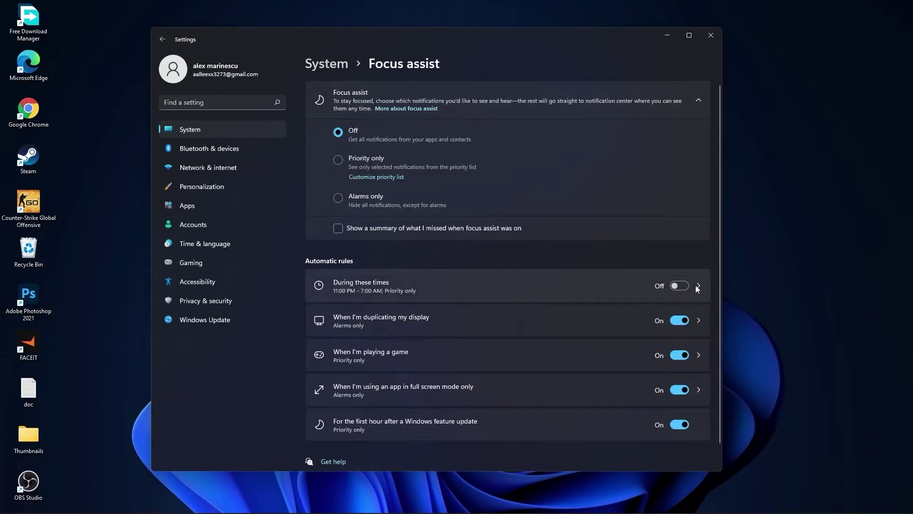
pyautogui.click(335, 65)
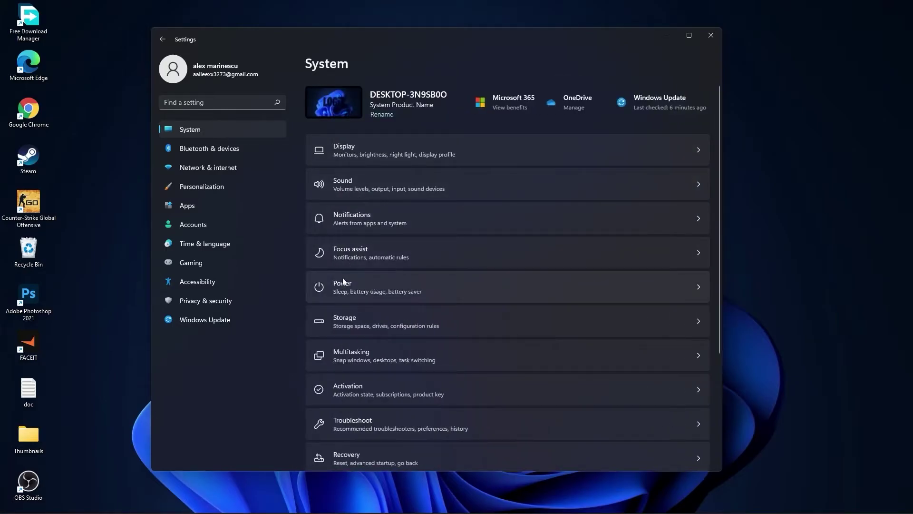
# - Set the power mode to Best performance in the Power settings and return to the System overview
pyautogui.click(353, 288)
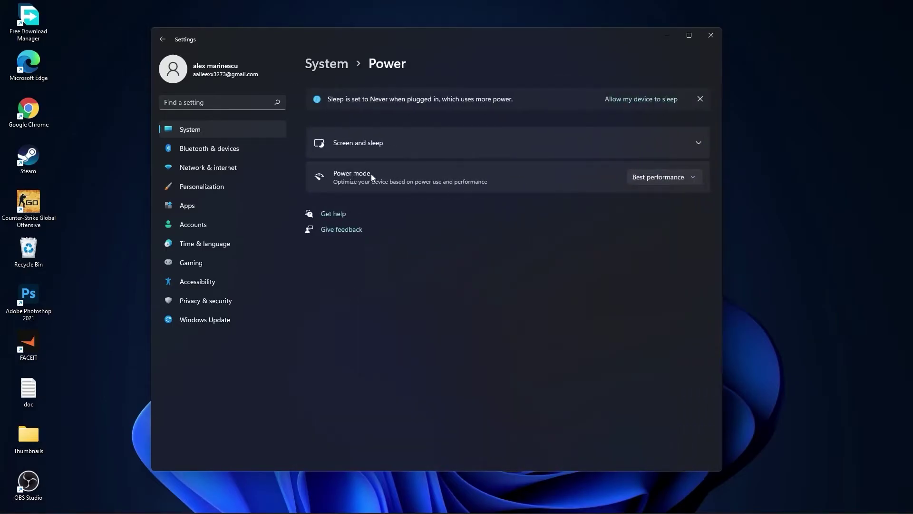
pyautogui.click(641, 180)
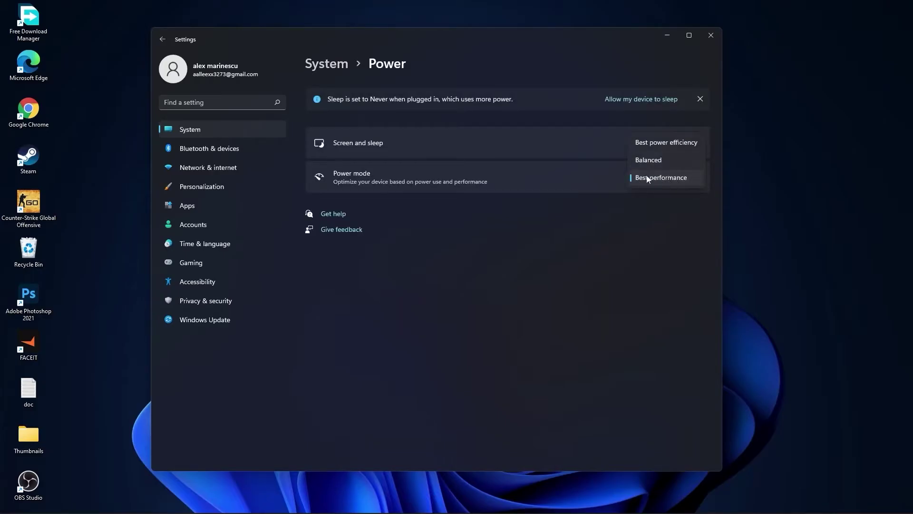
pyautogui.click(664, 180)
pyautogui.click(325, 66)
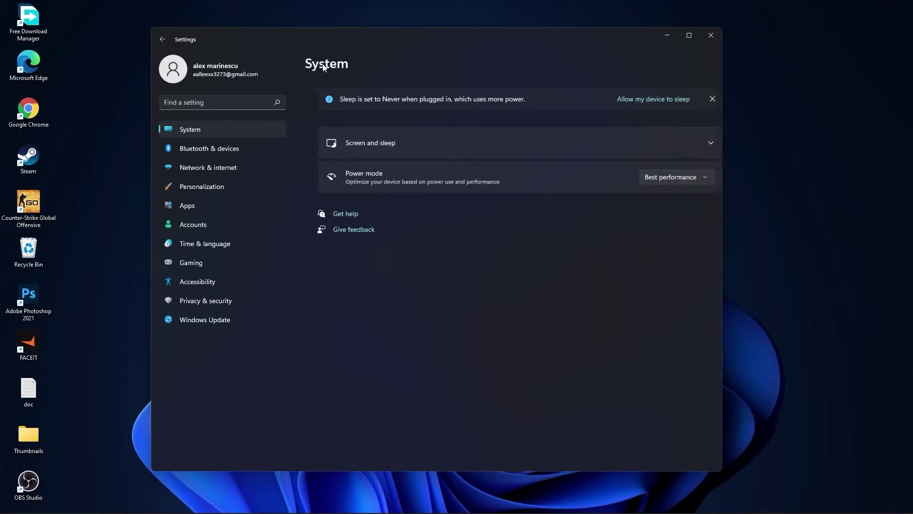
# - Clean up the Downloads and Previous Windows installation(s) files from the storage cleanup recommendations, and return to the System overview
pyautogui.click(352, 319)
pyautogui.scroll(-3, 352, 319)
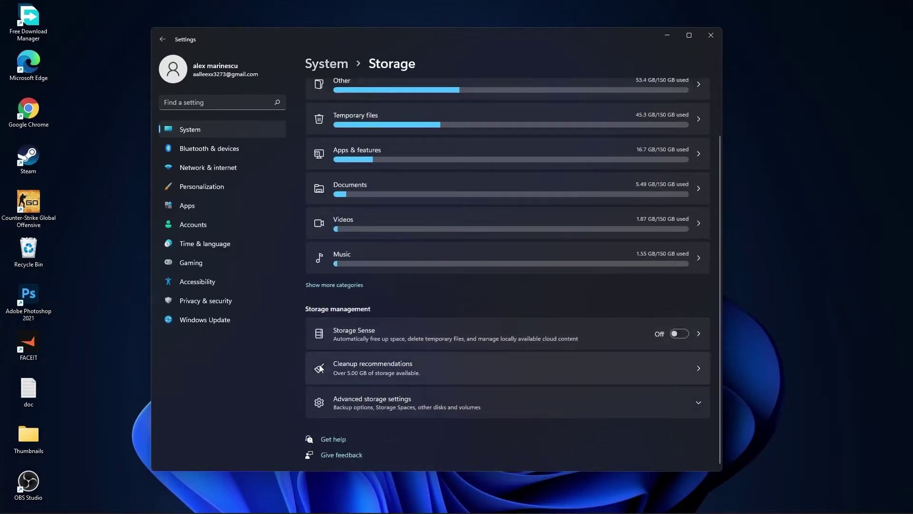
pyautogui.click(372, 365)
pyautogui.click(340, 137)
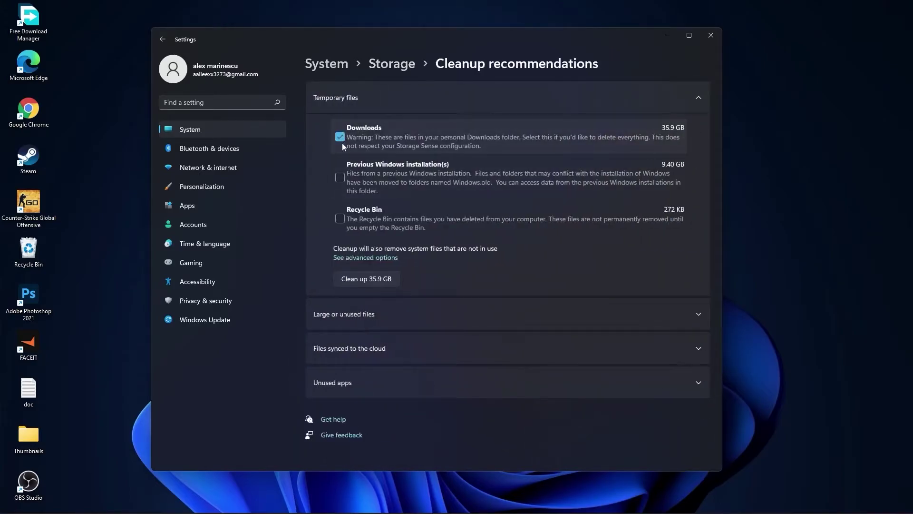
pyautogui.click(341, 177)
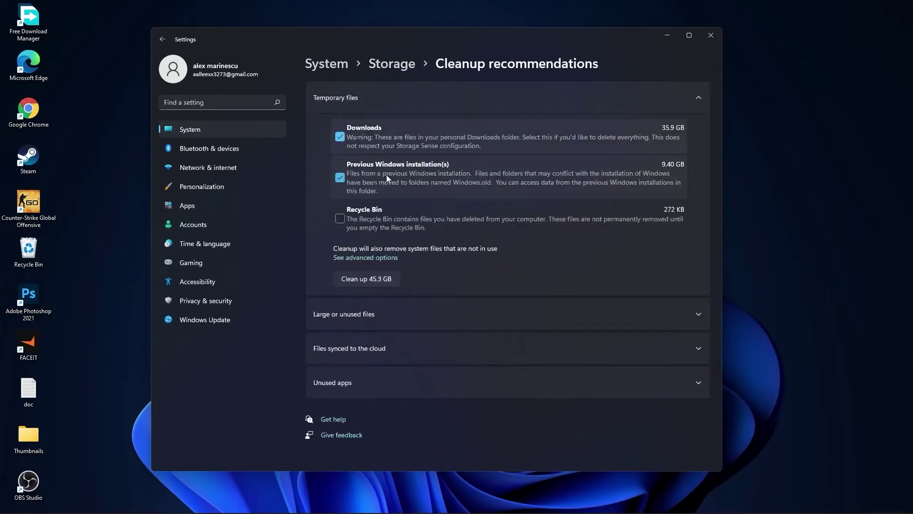
pyautogui.click(367, 280)
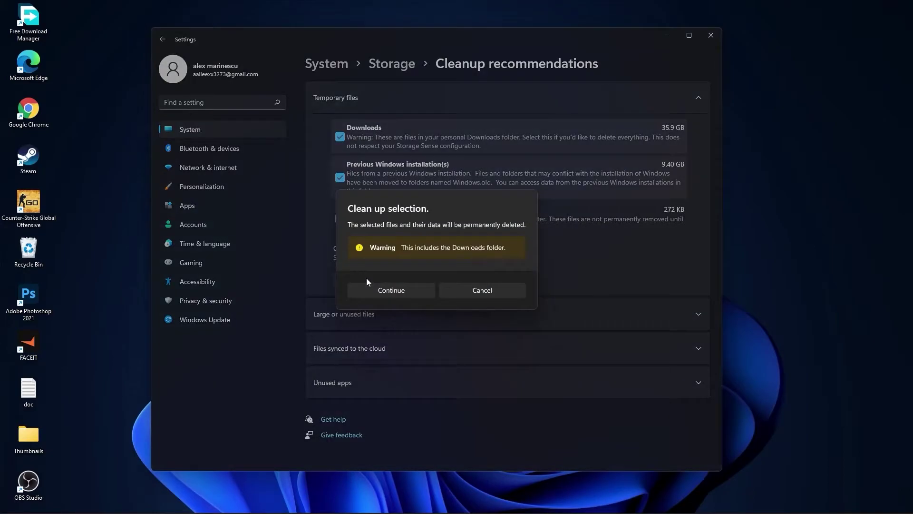
pyautogui.click(391, 290)
pyautogui.click(327, 61)
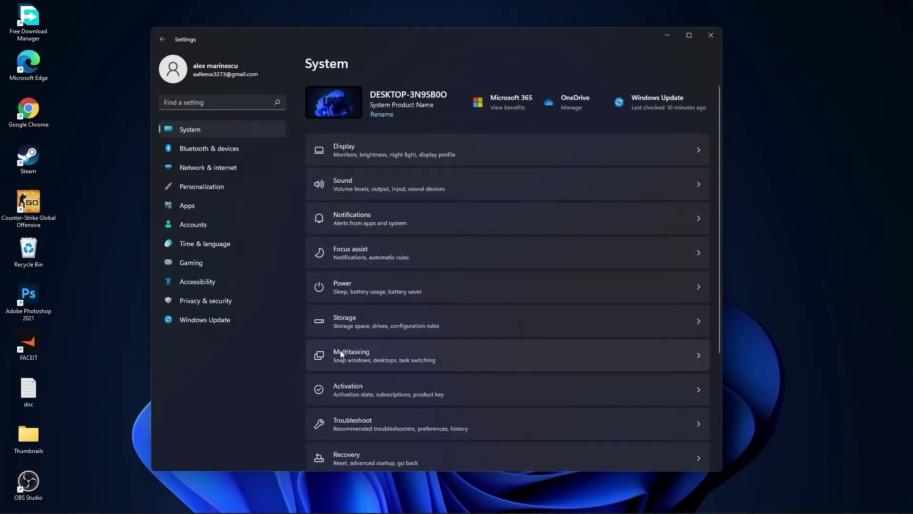
# - Check in the system settings that Snap windows, Title bar window shake and Remote Desktop are turned off
pyautogui.click(364, 353)
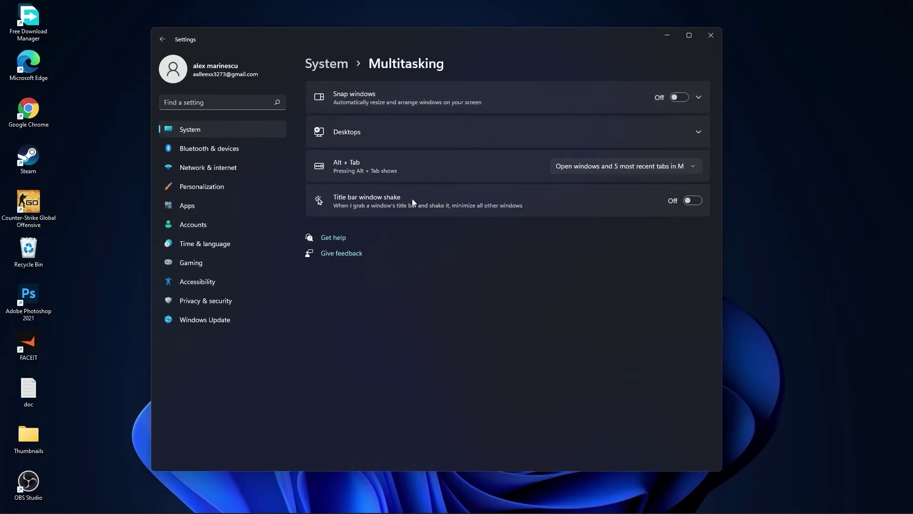
pyautogui.click(330, 71)
pyautogui.scroll(-5, 495, 323)
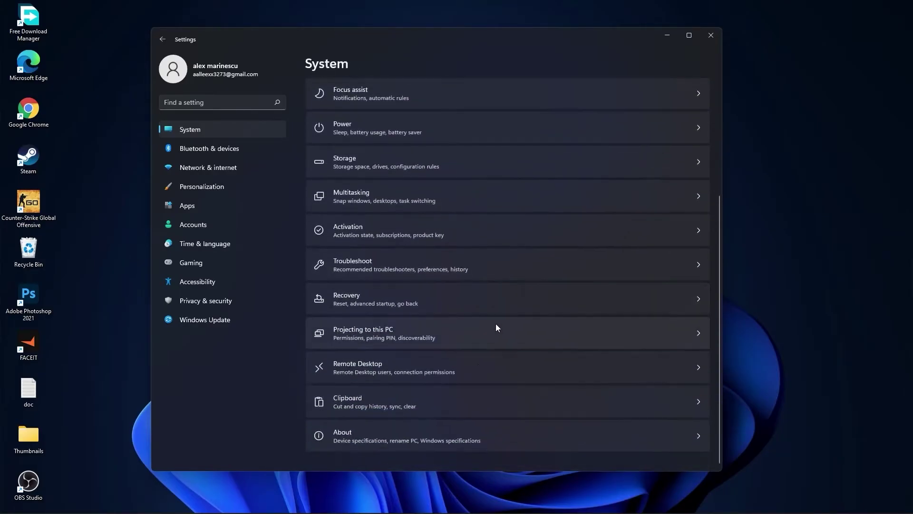
pyautogui.click(361, 364)
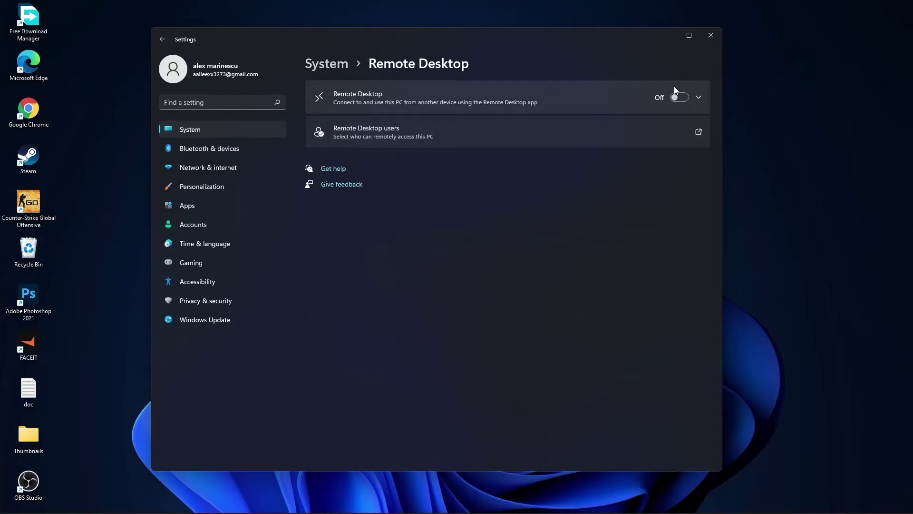
pyautogui.click(326, 63)
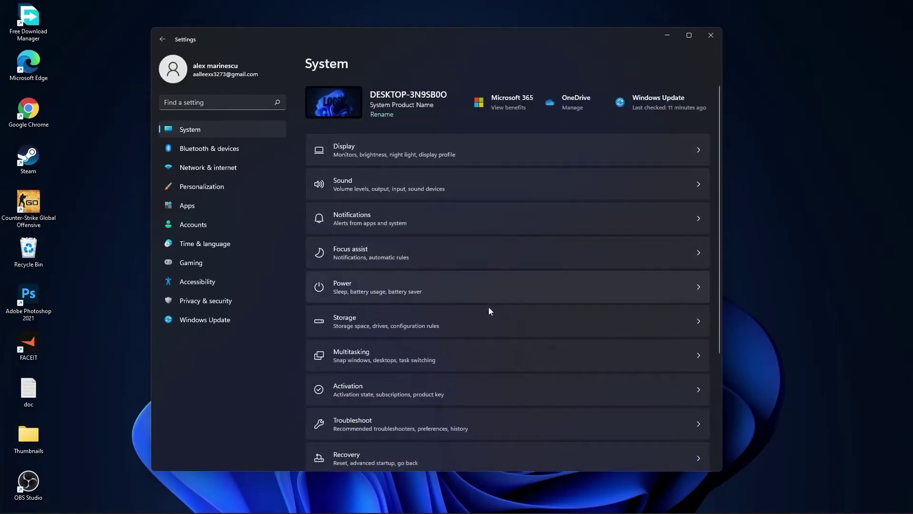
# - Check in the Clipboard settings that clipboard history is turned off, and return to the System overview
pyautogui.scroll(-5, 508, 349)
pyautogui.click(344, 404)
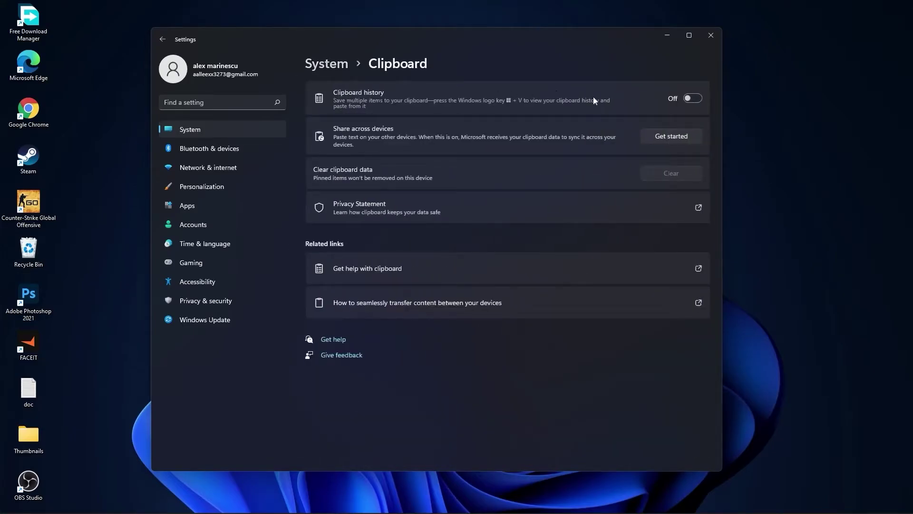
pyautogui.click(327, 64)
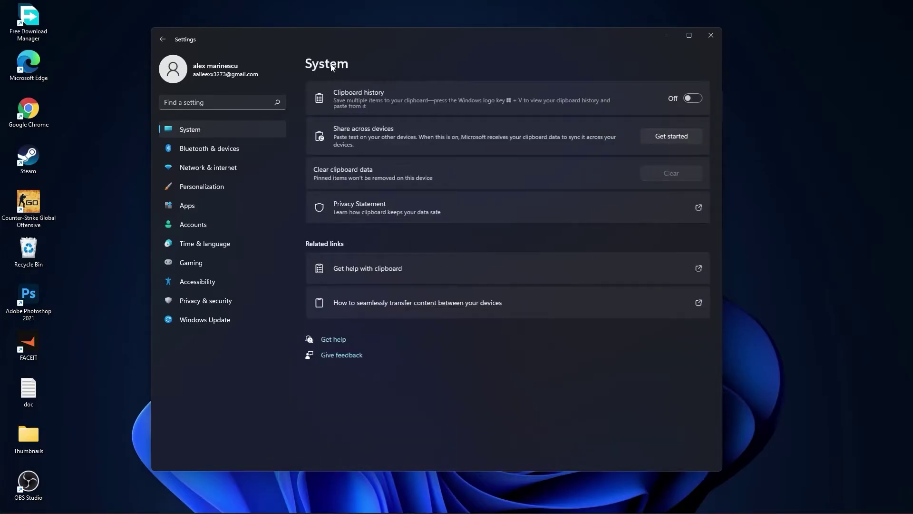
# - Check the background type choices in the Personalization settings, keeping Picture selected
pyautogui.click(205, 188)
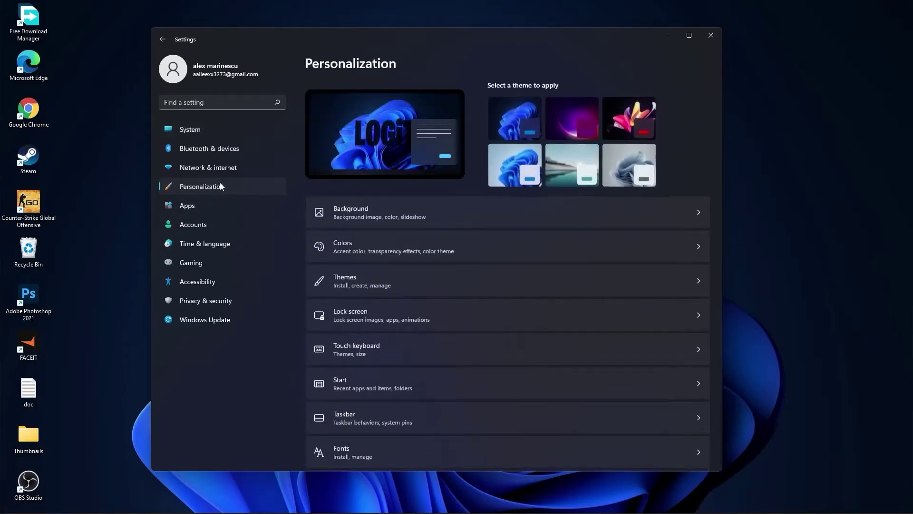
pyautogui.click(351, 209)
pyautogui.click(658, 195)
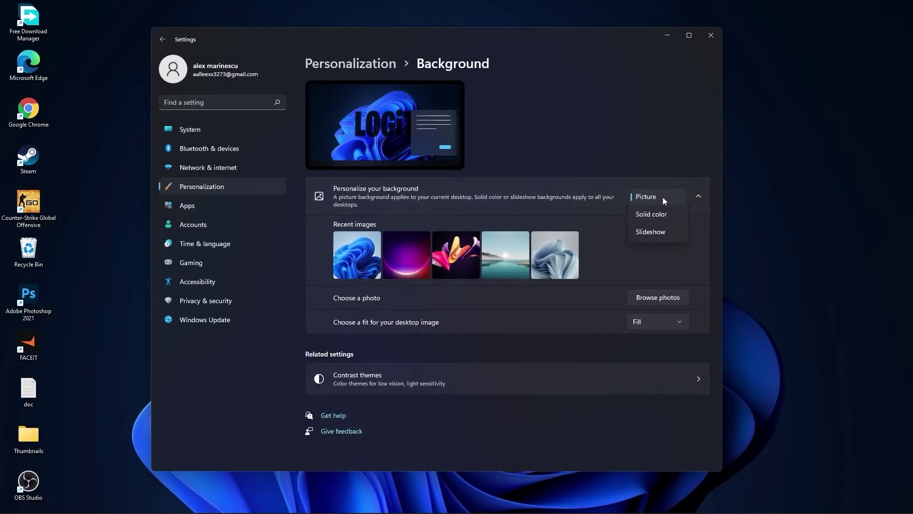
pyautogui.click(664, 249)
# - Review the installed apps list and view the uninstall option for Adobe Photoshop 2021 without uninstalling it
pyautogui.click(195, 205)
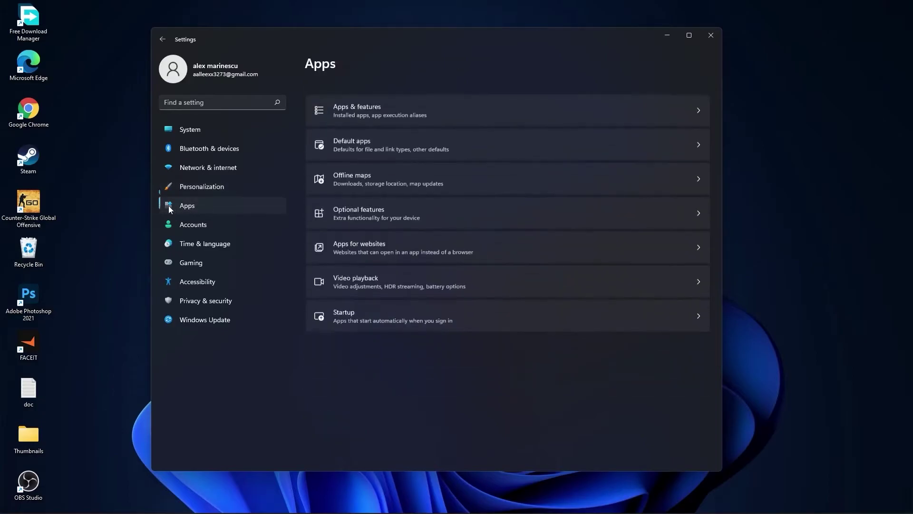
pyautogui.click(364, 98)
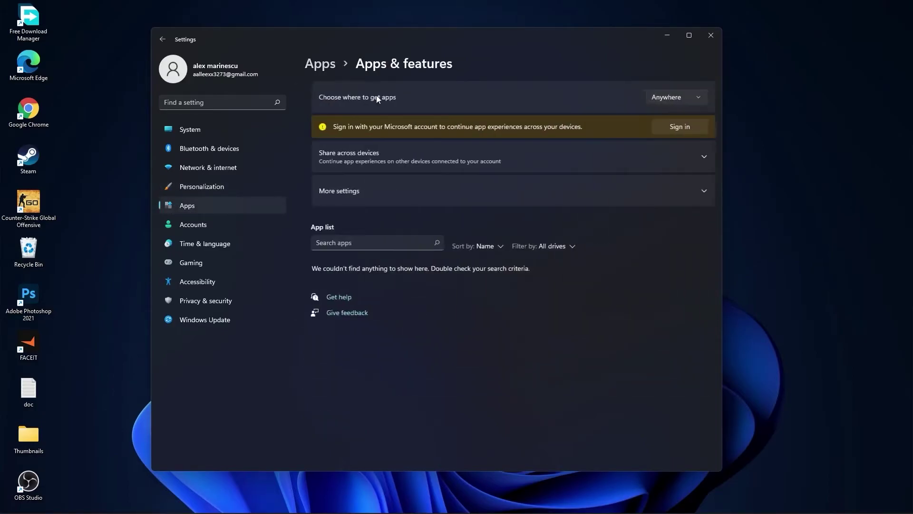
pyautogui.scroll(-5, 529, 326)
pyautogui.scroll(5, 528, 334)
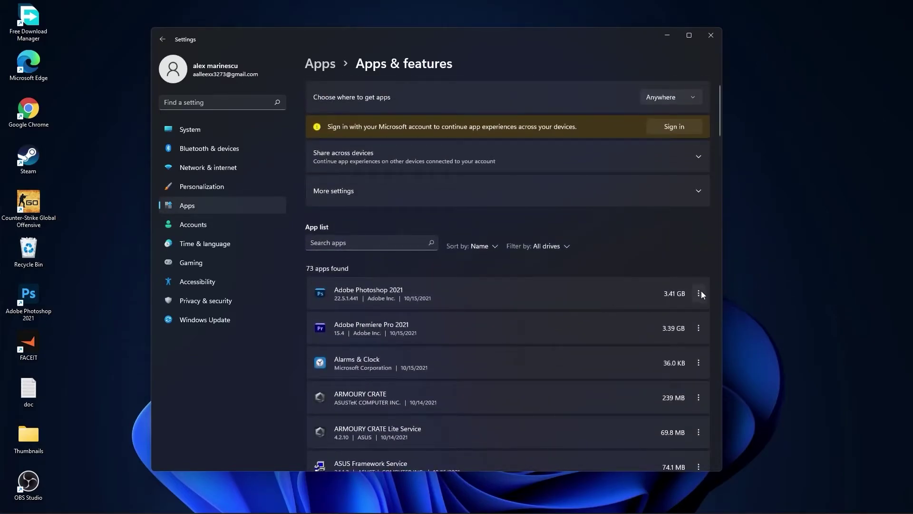
pyautogui.click(700, 294)
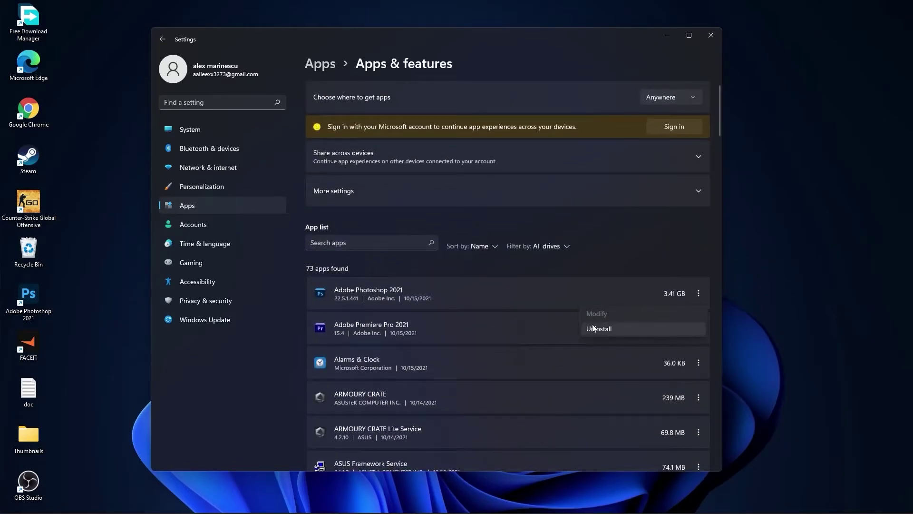
pyautogui.press('Escape')
# - Check in the Gaming settings that opening Xbox Game Bar with a controller button is turned off
pyautogui.click(195, 263)
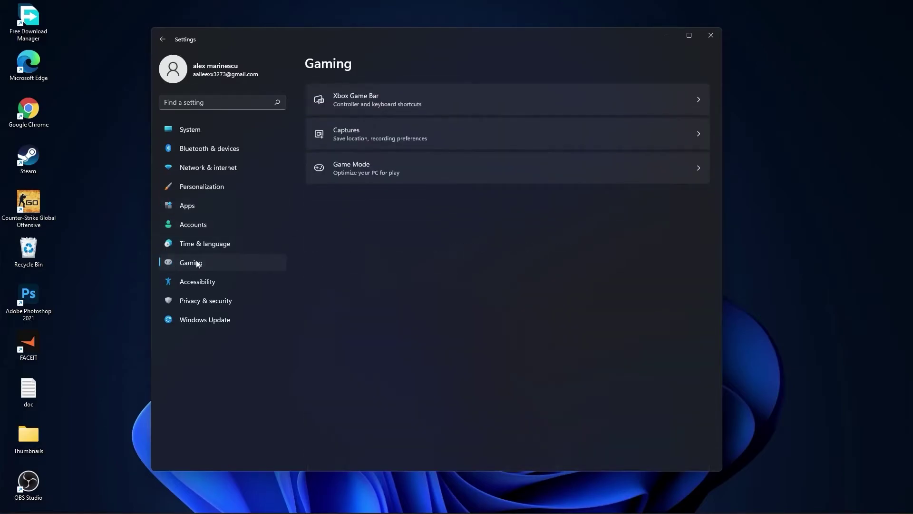
pyautogui.click(387, 98)
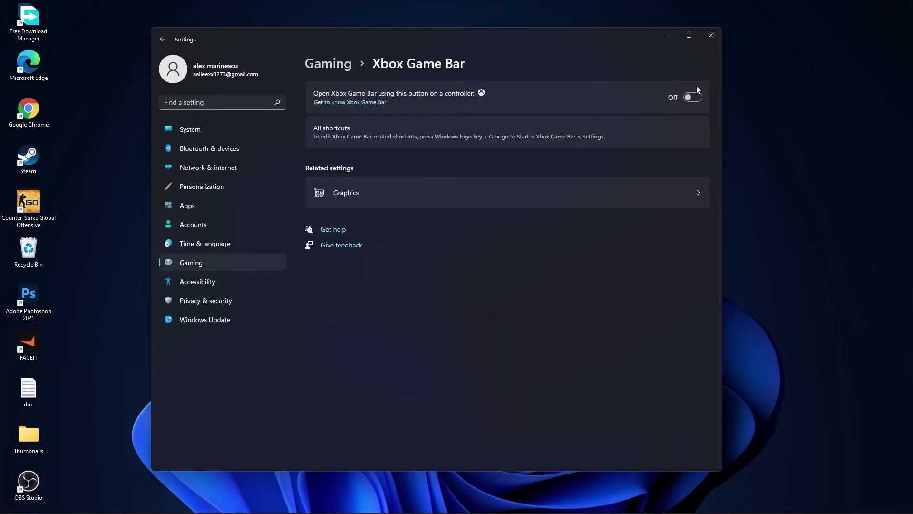
pyautogui.click(328, 64)
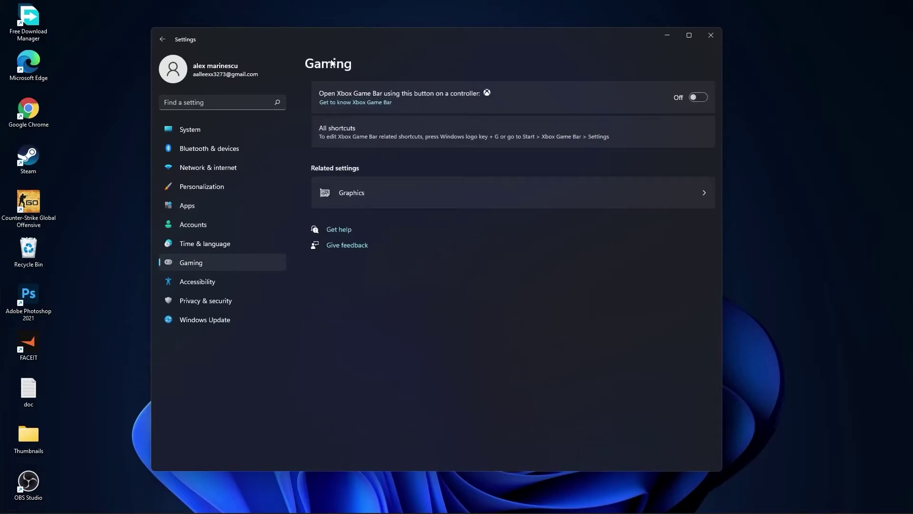
# - Turn off audio and mouse cursor capture for game recordings, and check that Game Mode is turned on
pyautogui.click(344, 129)
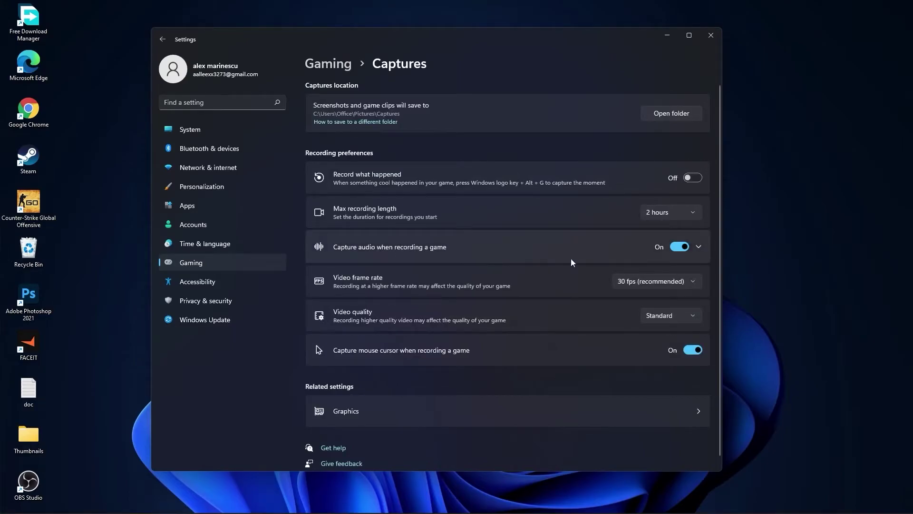
pyautogui.click(685, 245)
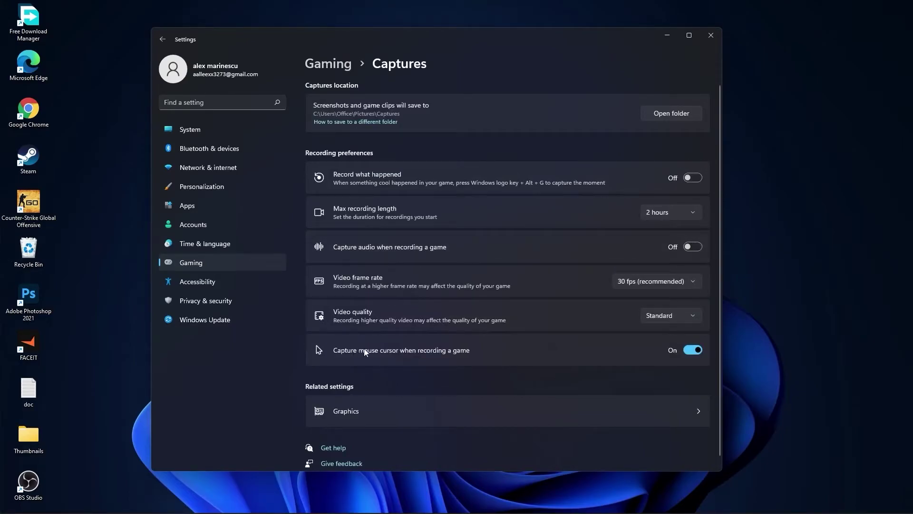
pyautogui.click(691, 350)
pyautogui.click(328, 64)
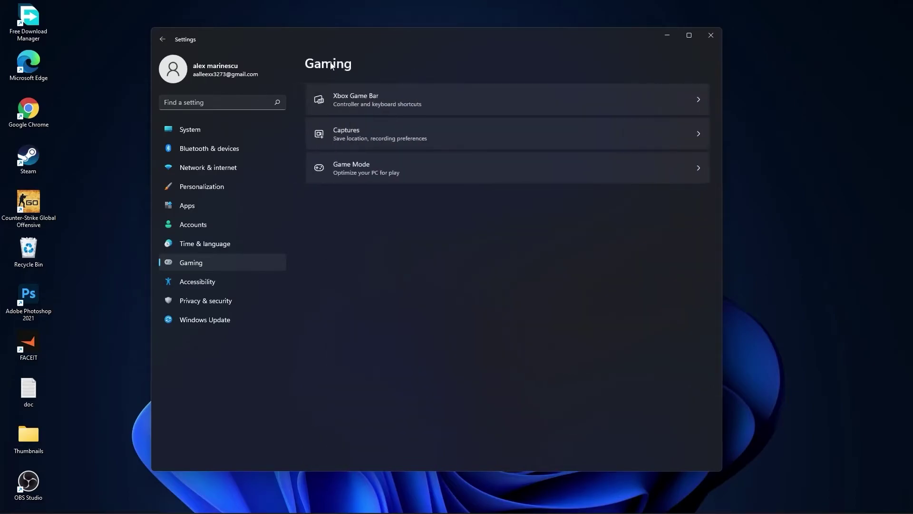
pyautogui.click(363, 169)
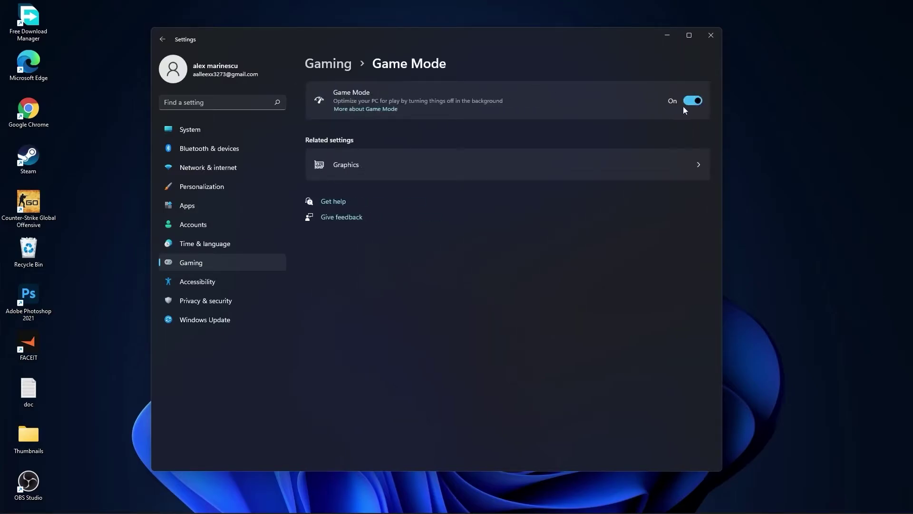
pyautogui.click(191, 262)
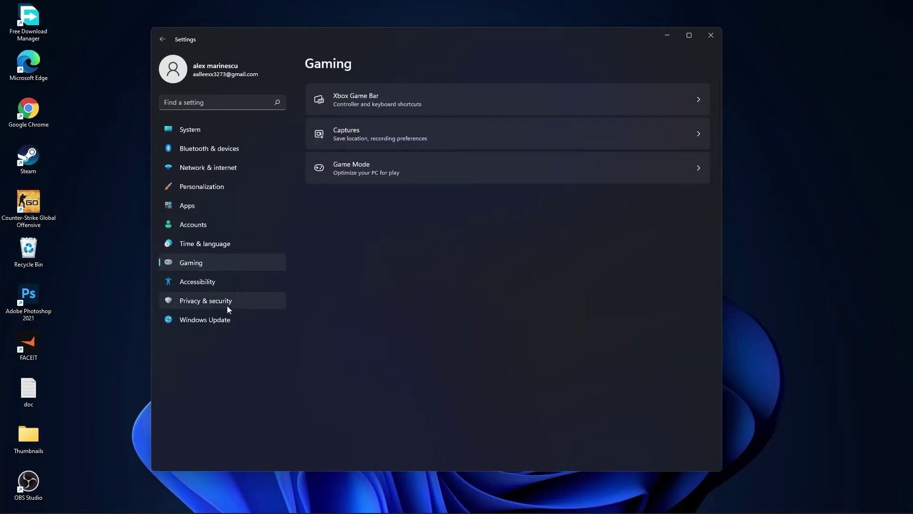
# - Check in the privacy settings that the General permissions and online speech recognition are turned off
pyautogui.click(223, 303)
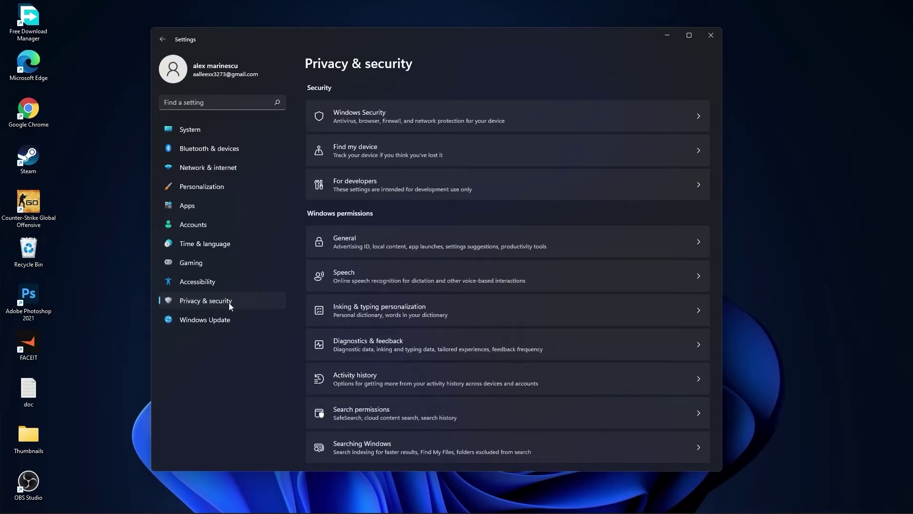
pyautogui.click(366, 241)
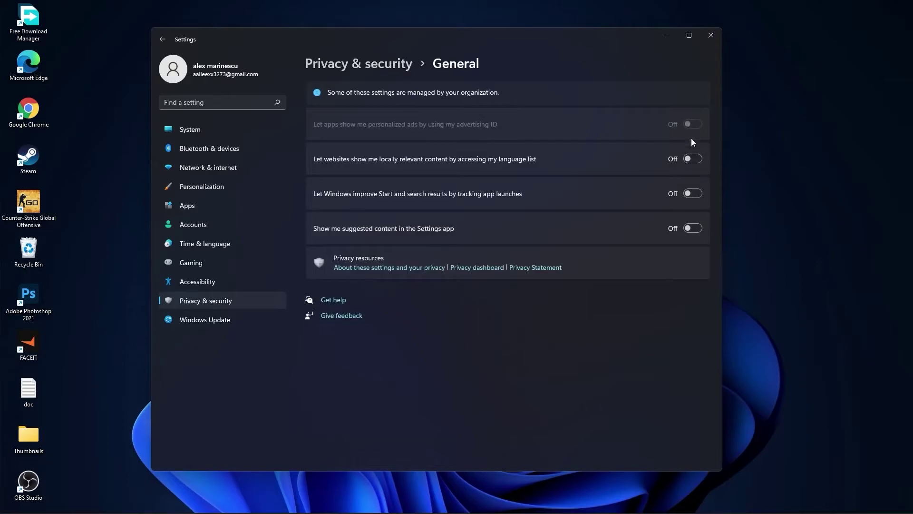
pyautogui.click(377, 67)
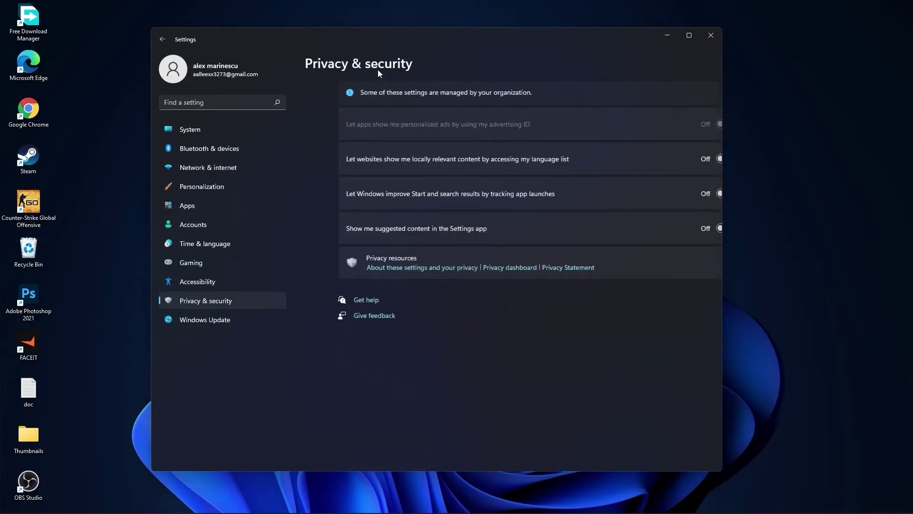
pyautogui.click(368, 274)
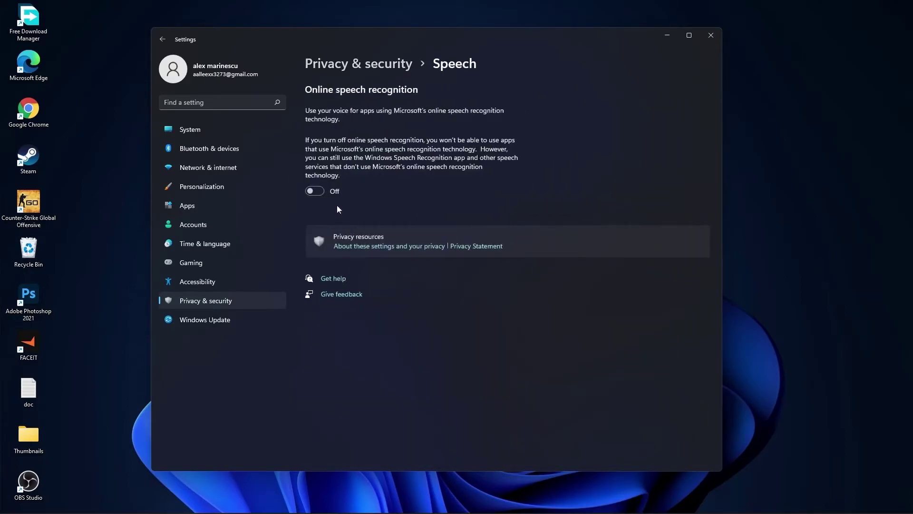
pyautogui.click(370, 67)
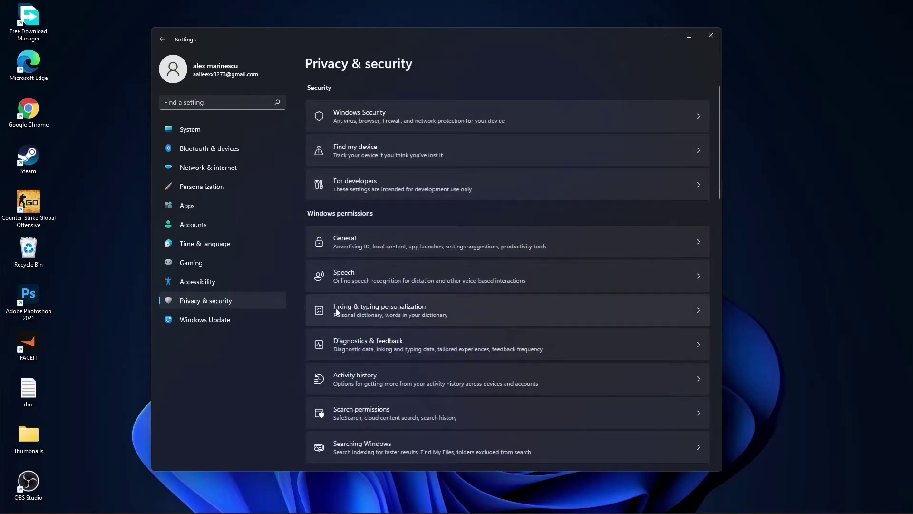
# - Check the personal inking and typing dictionary setting and the optional diagnostic data setting in the privacy settings
pyautogui.click(415, 312)
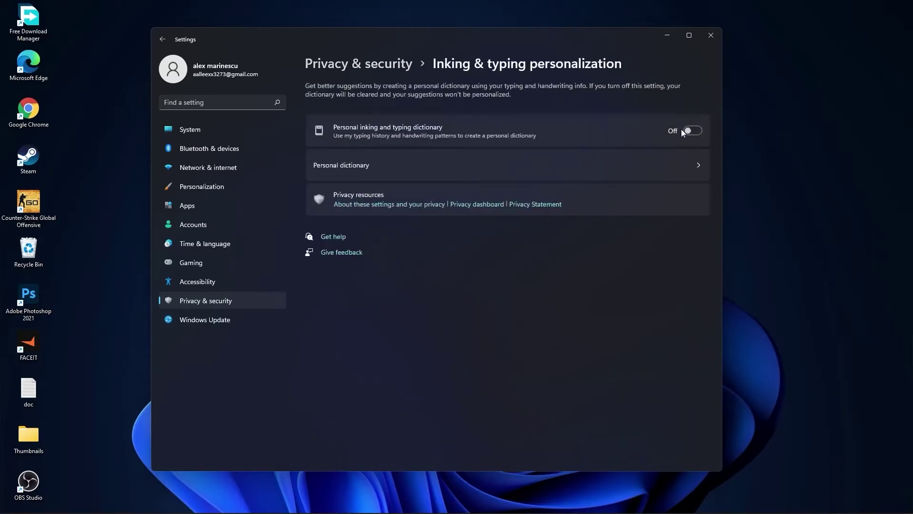
pyautogui.click(370, 64)
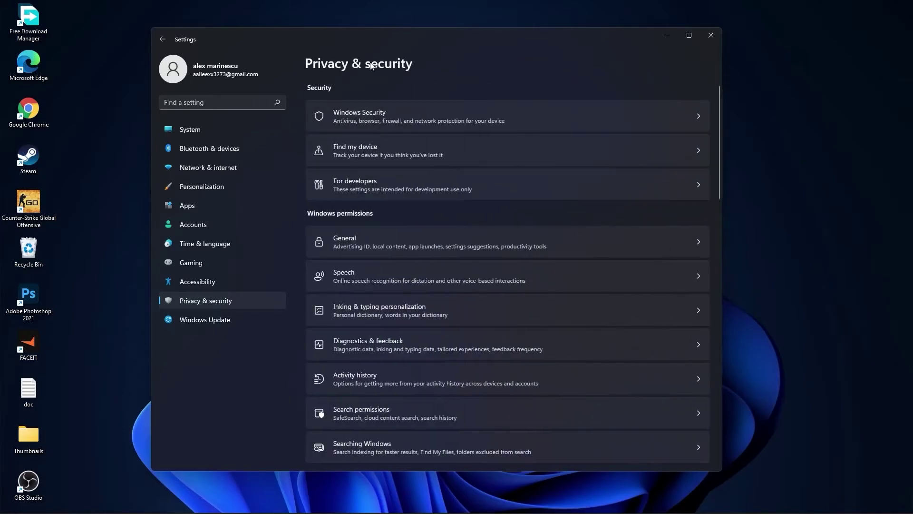
pyautogui.click(388, 350)
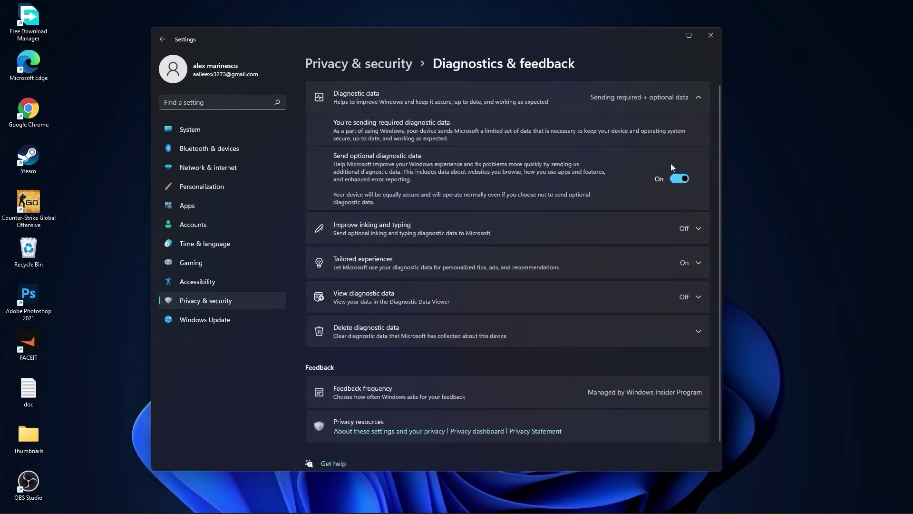
pyautogui.click(375, 64)
# - Turn off storing activity history on this device, and open the Searching Windows settings
pyautogui.click(364, 378)
pyautogui.click(311, 131)
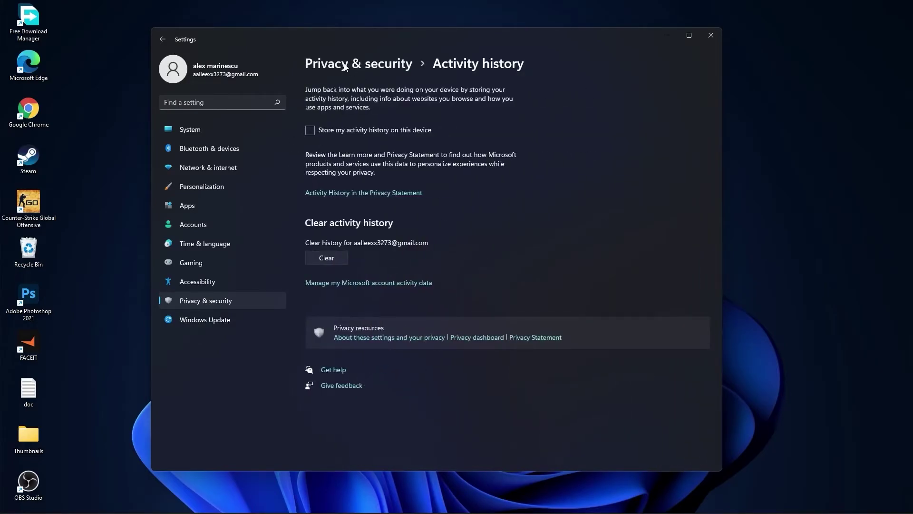
pyautogui.click(346, 65)
pyautogui.scroll(-5, 454, 257)
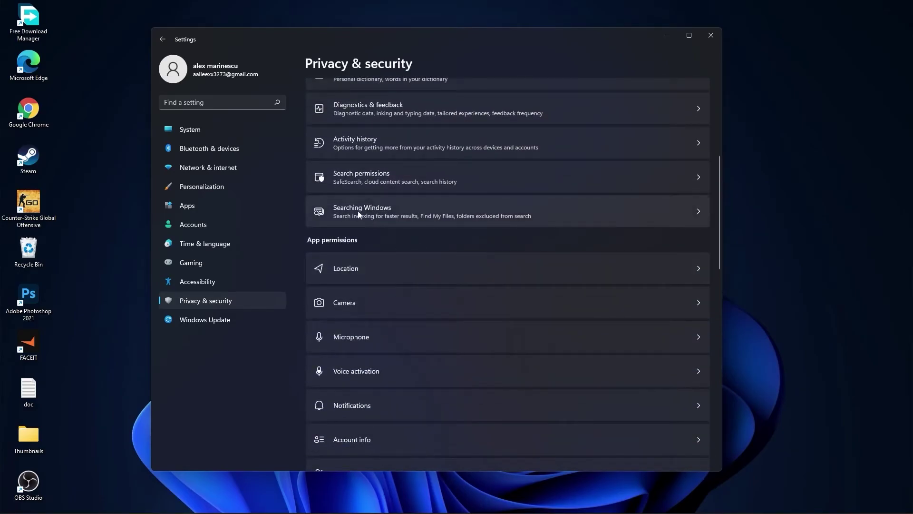
pyautogui.click(333, 211)
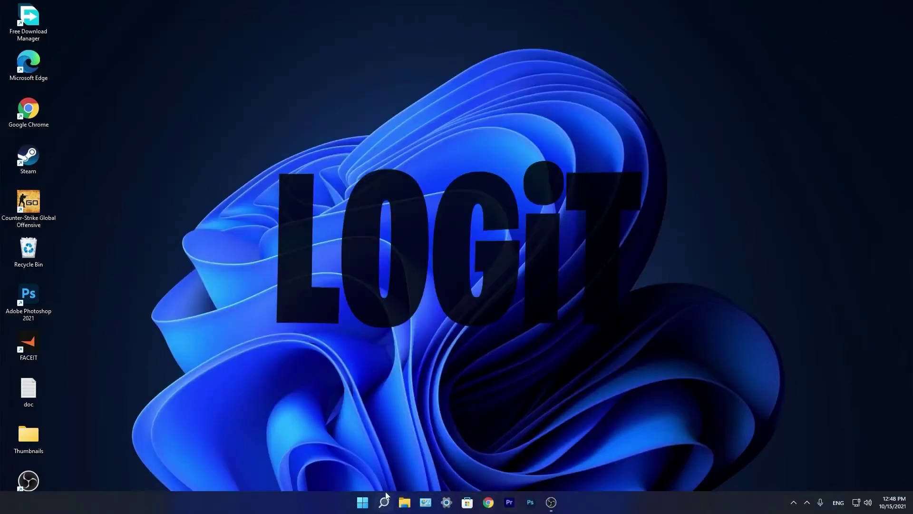
# - Disable CCXProcess and Cortana as startup apps in Task Manager, and close it
pyautogui.click(385, 502)
pyautogui.write('task')
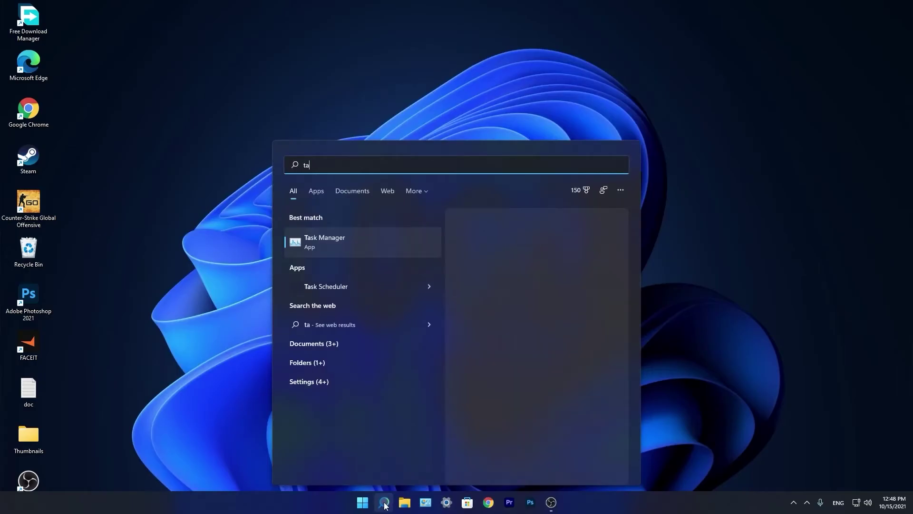
pyautogui.click(334, 245)
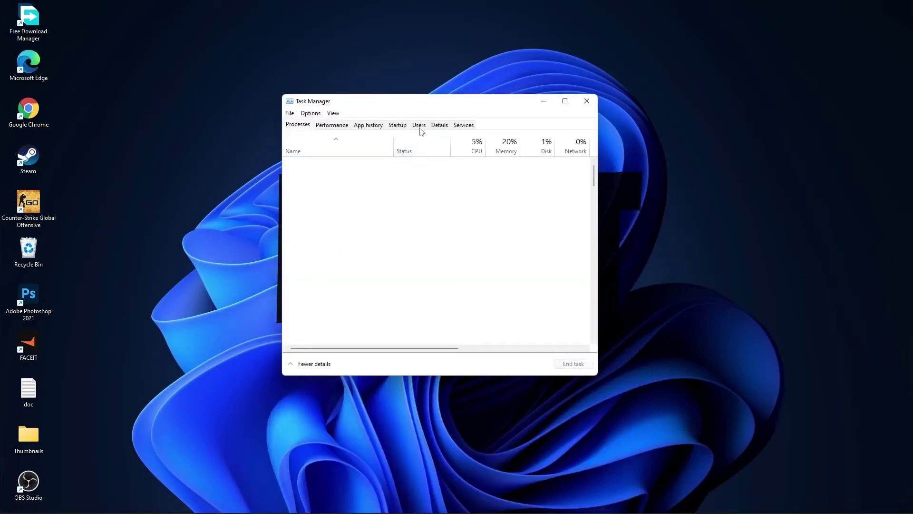
pyautogui.click(404, 126)
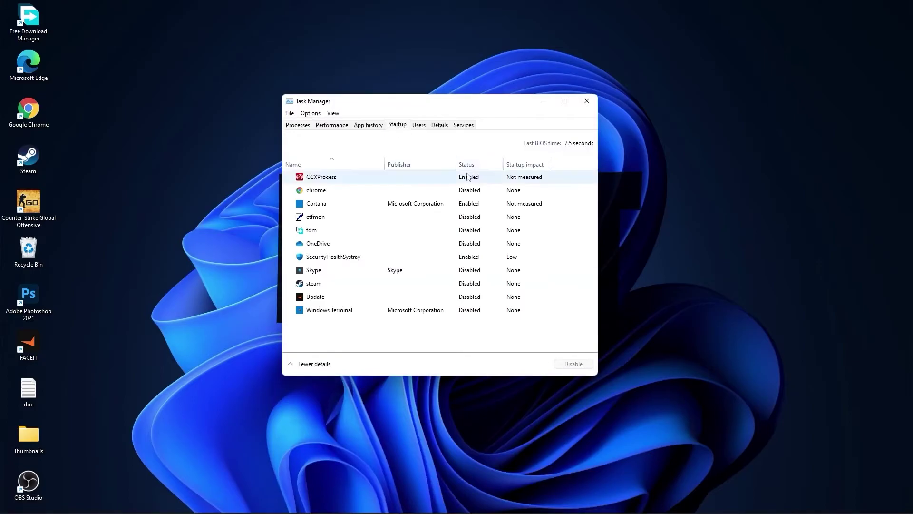
pyautogui.rightClick(468, 177)
pyautogui.click(467, 177)
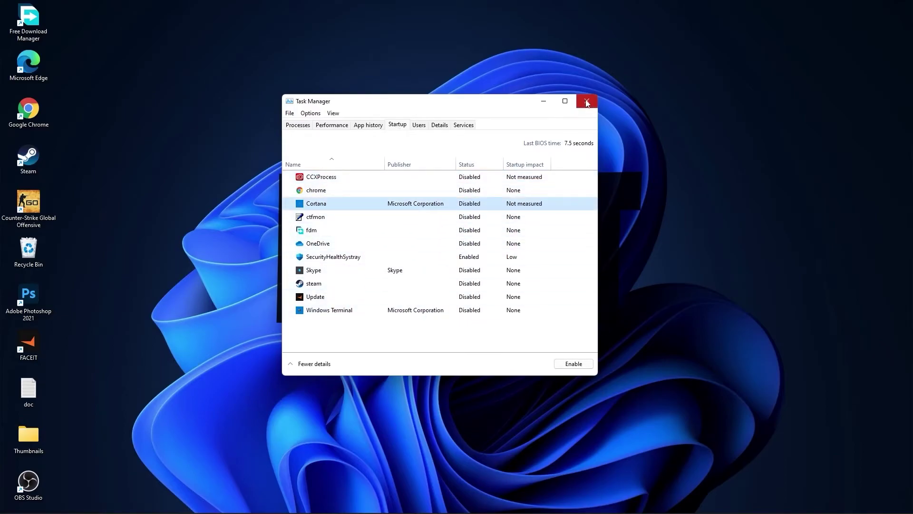
pyautogui.click(587, 103)
# - Find and open Defragment and Optimize Drives, and optimize the C: solid state drive
pyautogui.moveTo(444, 510)
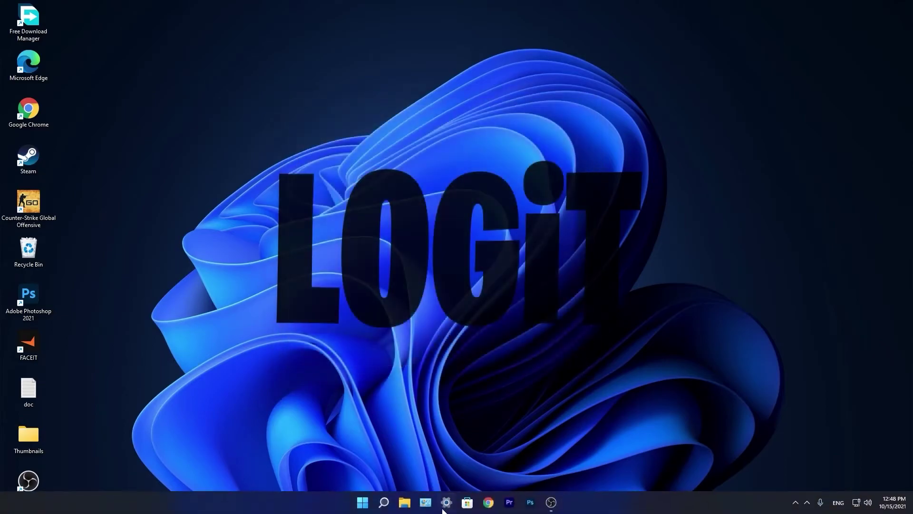
pyautogui.click(387, 507)
pyautogui.write('op')
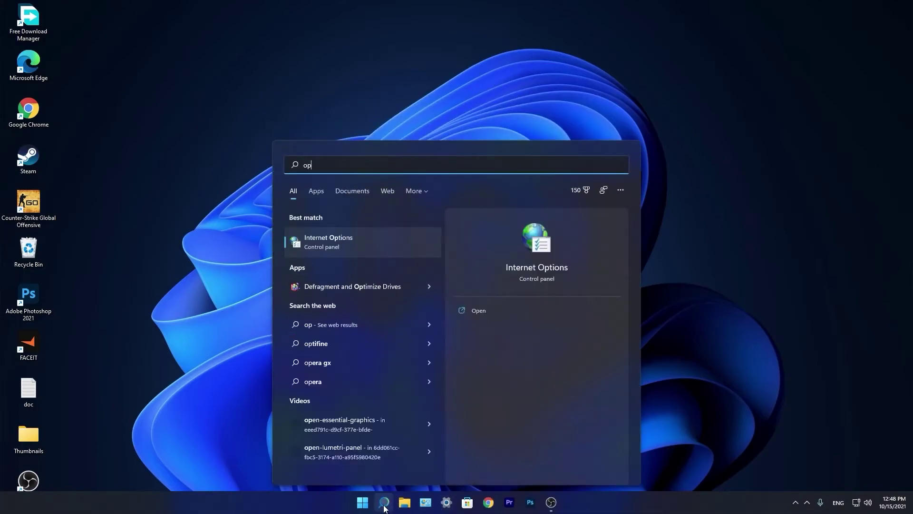
pyautogui.write('timi')
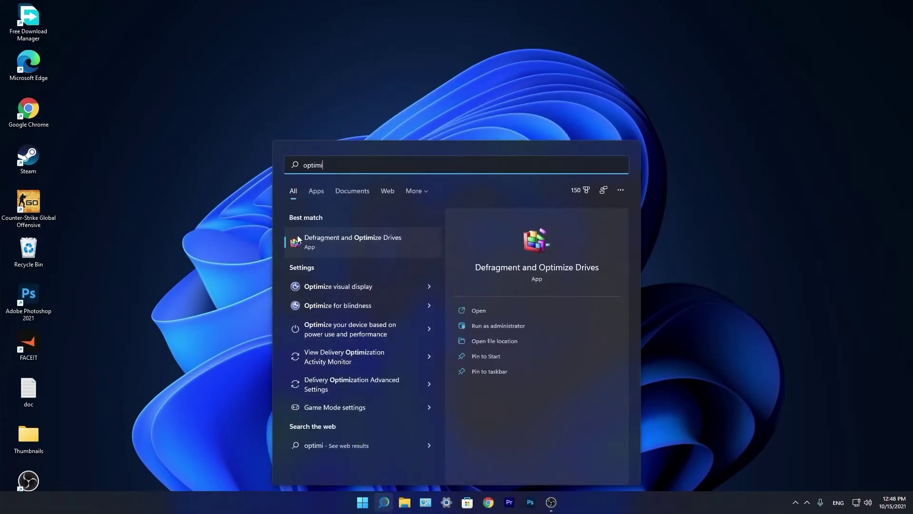
pyautogui.click(367, 243)
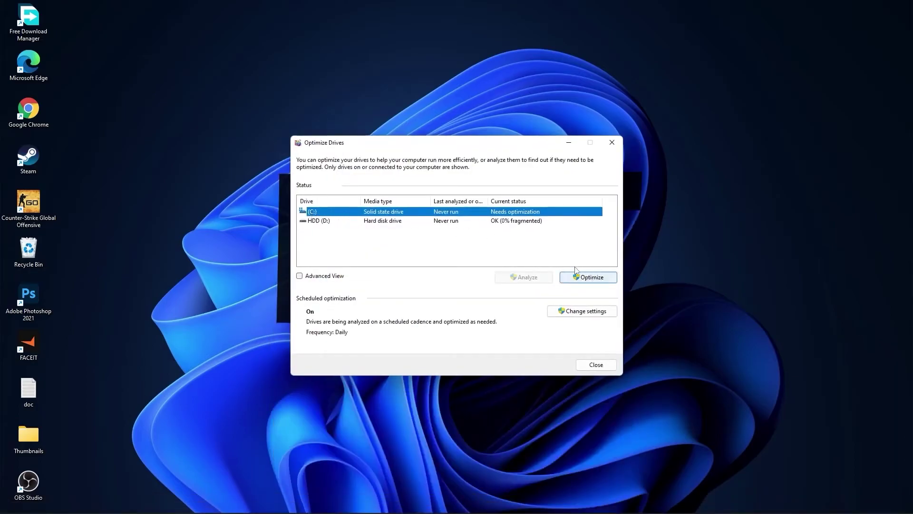
pyautogui.click(585, 279)
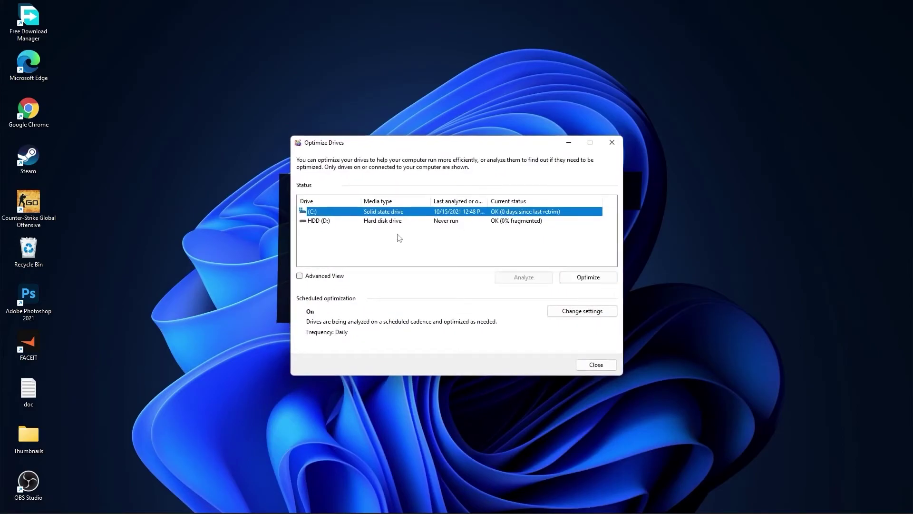
# - Analyze and optimize the HDD (D:) hard disk drive
pyautogui.click(317, 223)
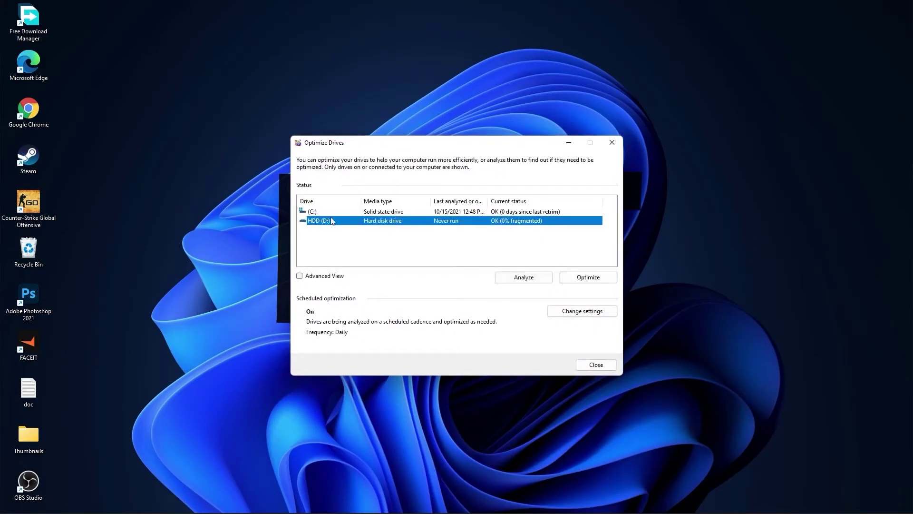
pyautogui.click(520, 279)
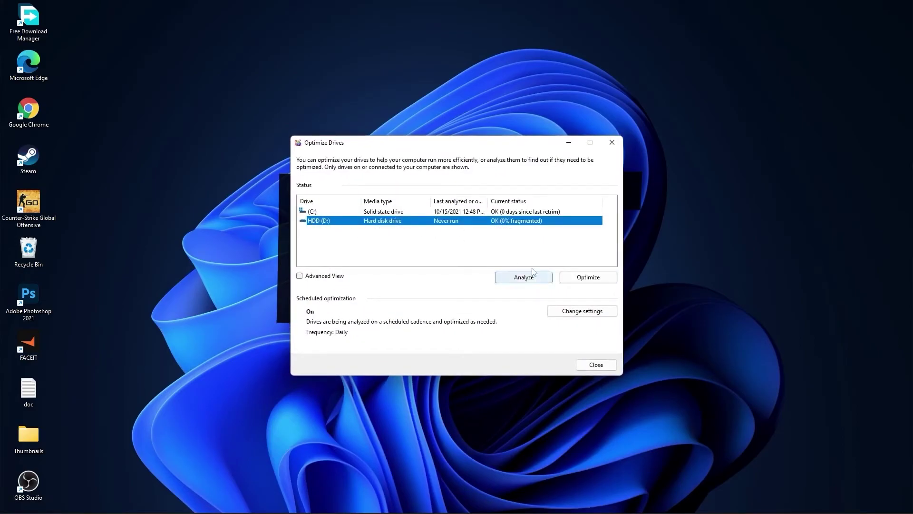
pyautogui.click(589, 277)
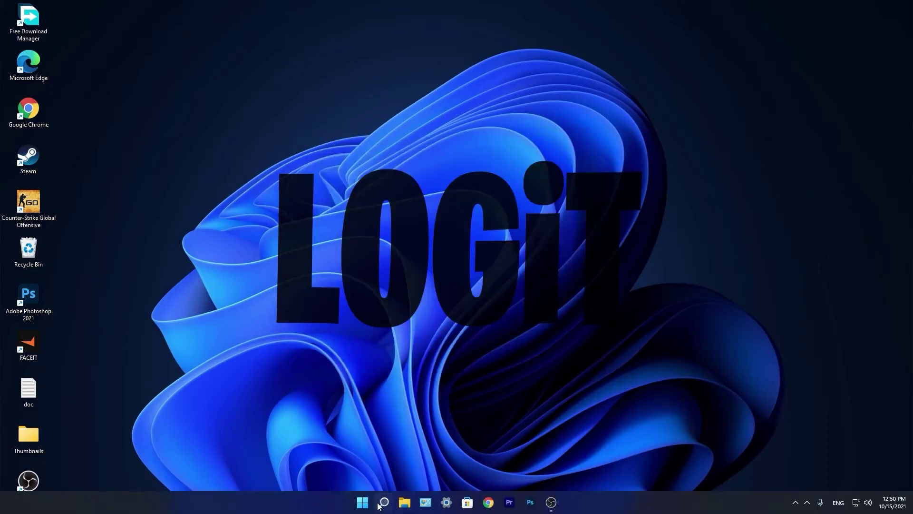
# - Open the Windows Temp folder by running "temp" from the Run dialog, granting permission to access it
pyautogui.click(384, 503)
pyautogui.write('run')
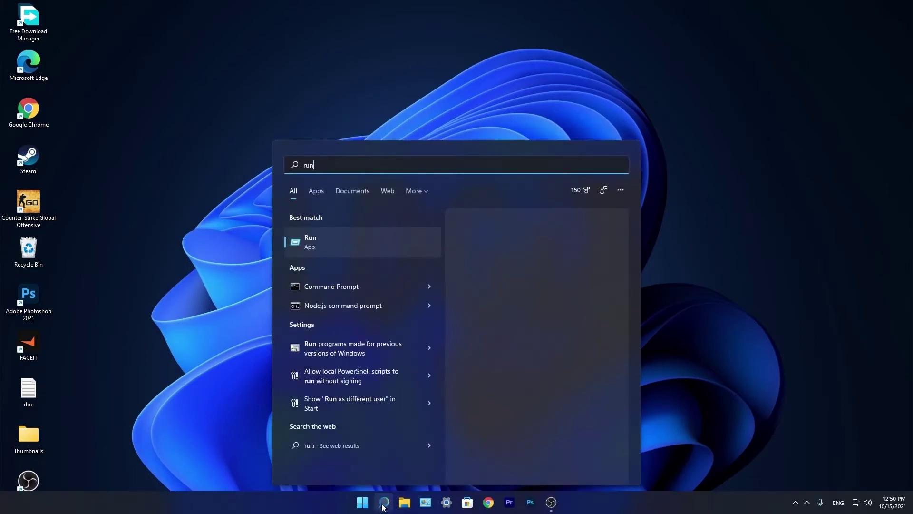
pyautogui.click(329, 242)
pyautogui.write('te')
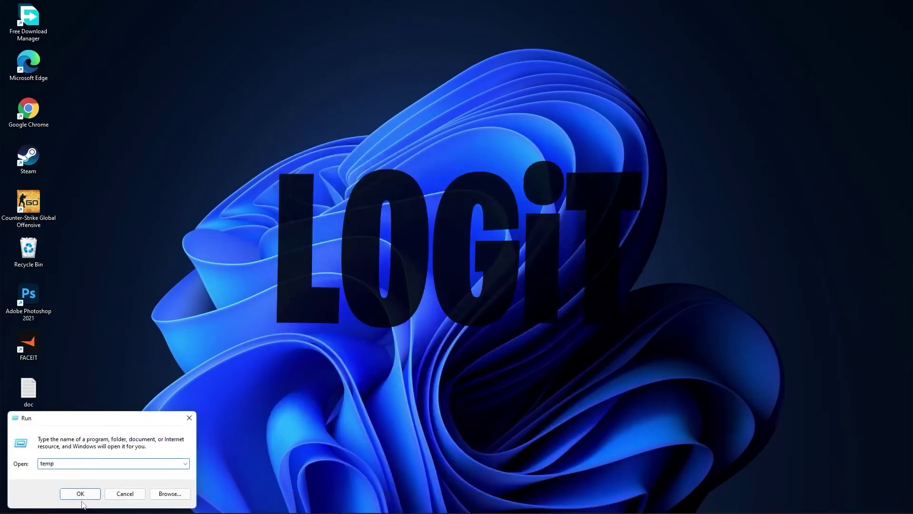
pyautogui.write('mp')
pyautogui.click(83, 490)
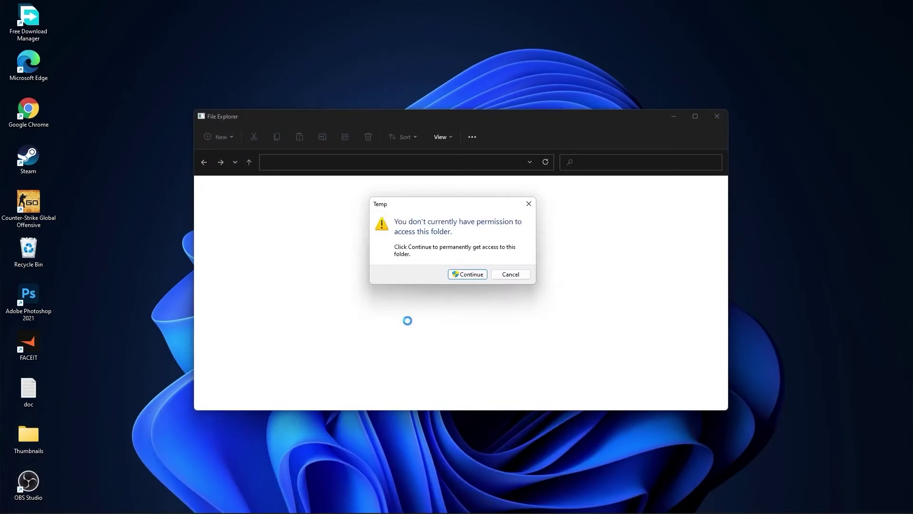
pyautogui.click(476, 273)
# - Delete all files and folders in the Windows Temp folder
pyautogui.moveTo(547, 347); pyautogui.dragTo(344, 198)
pyautogui.rightClick(344, 198)
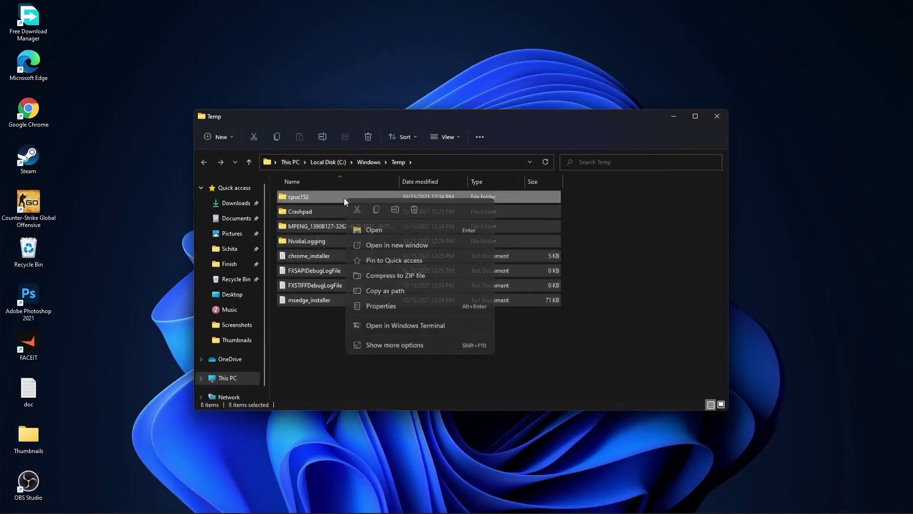
pyautogui.click(413, 209)
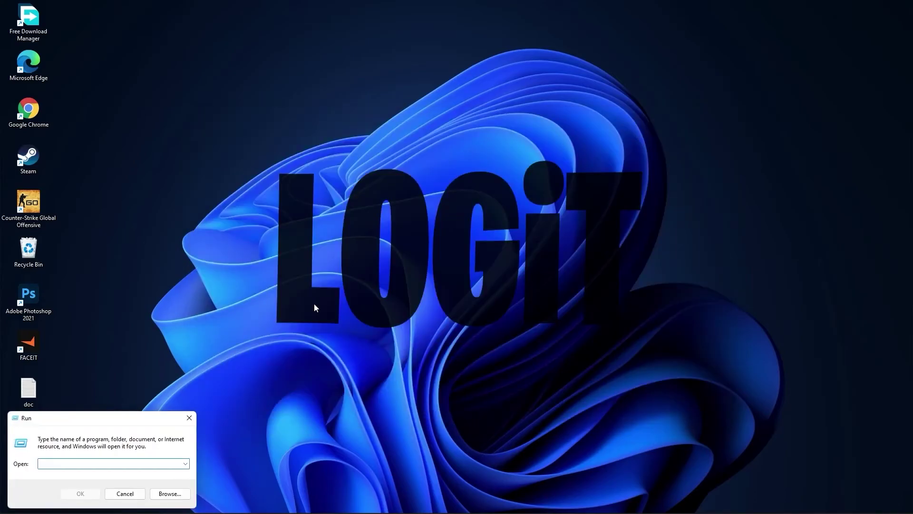
# - Open the user's local Temp folder by running "%temp%" and delete all of its contents
pyautogui.write('%temp%')
pyautogui.click(82, 492)
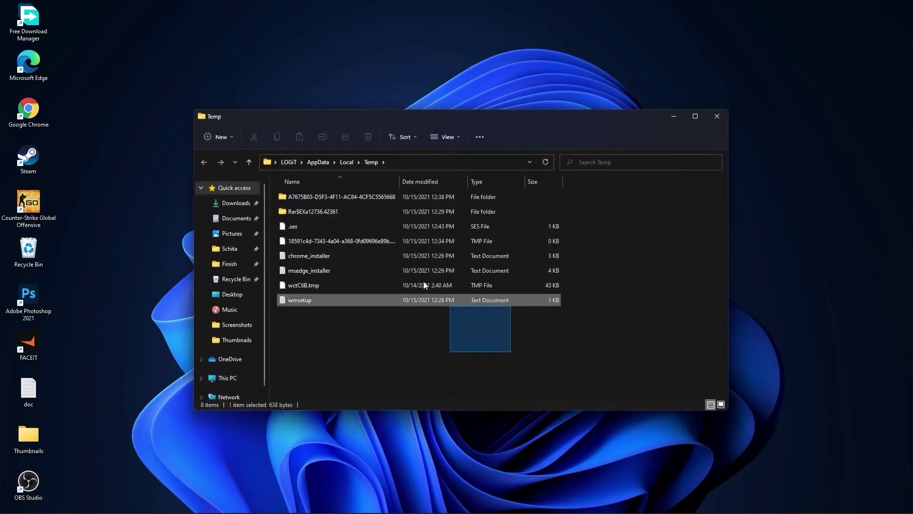
pyautogui.moveTo(425, 284); pyautogui.dragTo(360, 200)
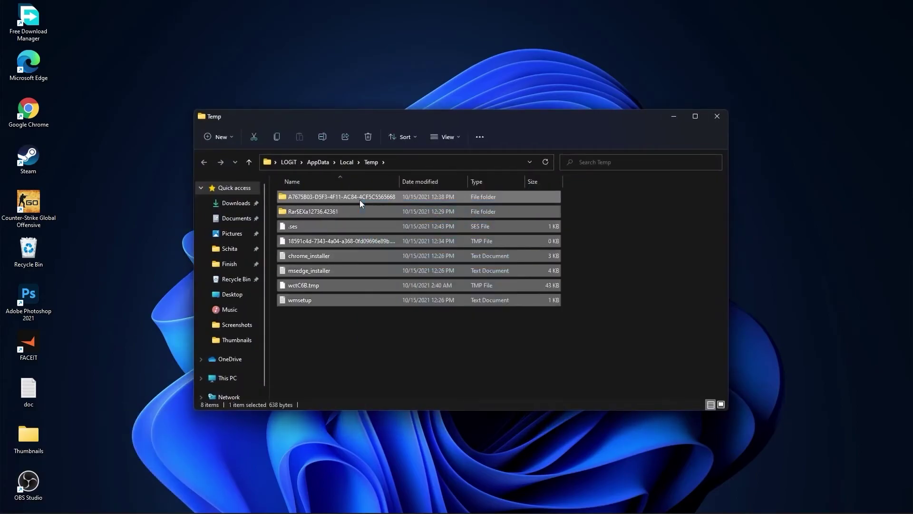
pyautogui.rightClick(360, 200)
pyautogui.click(430, 211)
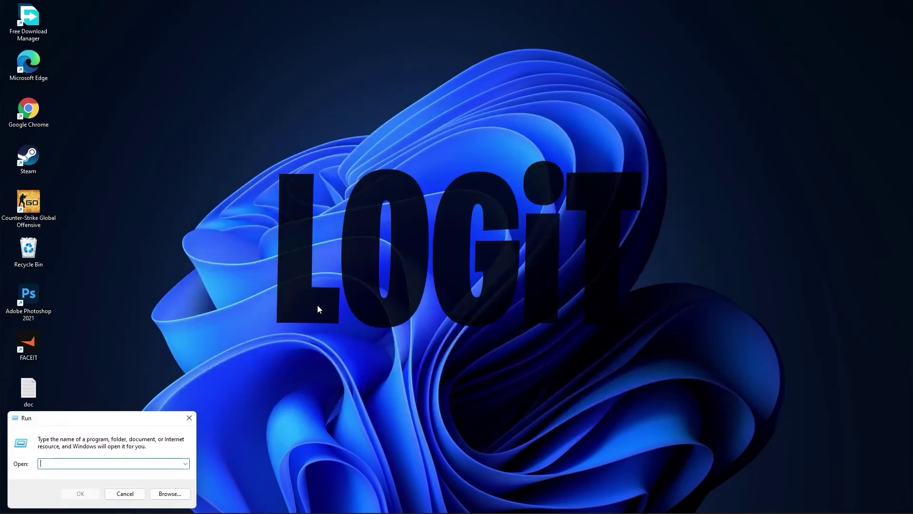
# - Open the Prefetch folder by running "prefetch", grant access to it, and delete all of its files
pyautogui.write('prefetch')
pyautogui.click(82, 492)
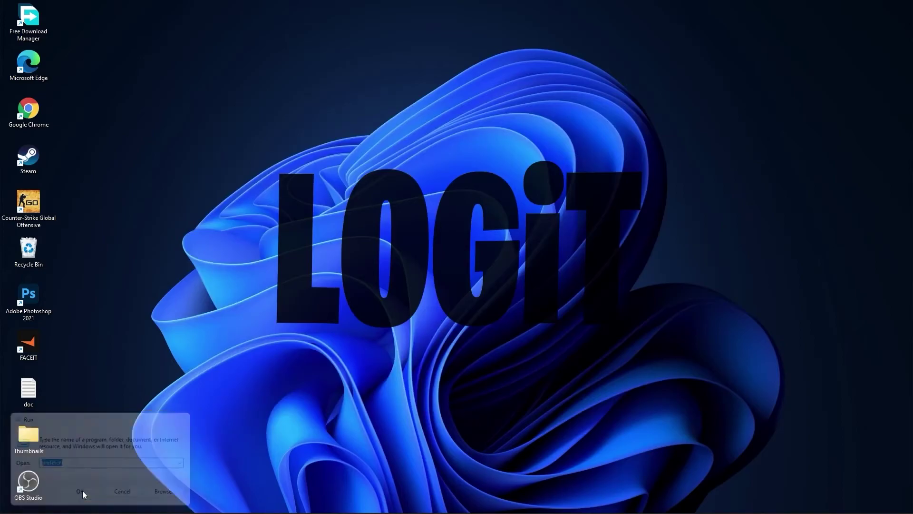
pyautogui.click(466, 274)
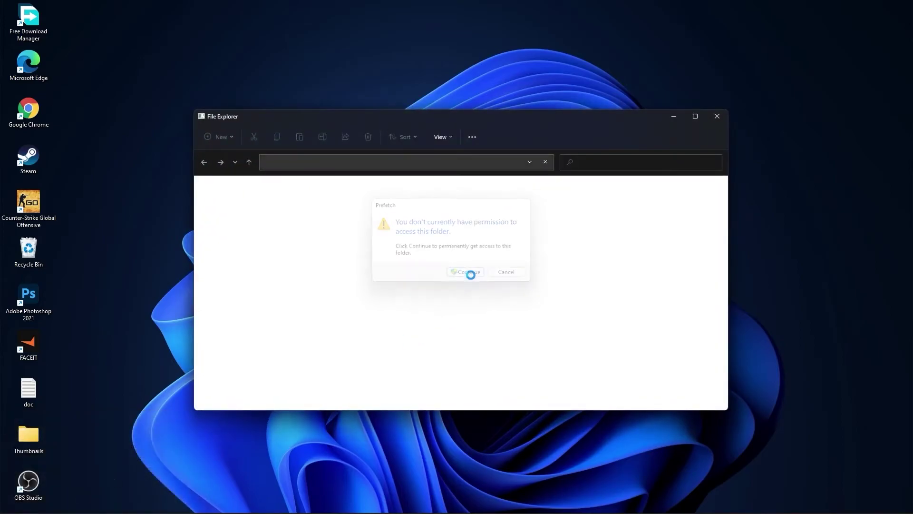
pyautogui.moveTo(585, 194); pyautogui.dragTo(461, 387)
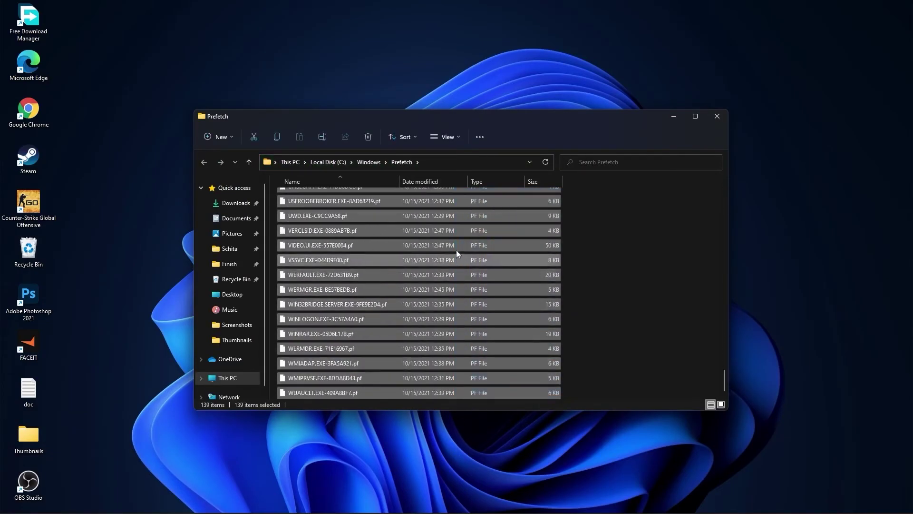
pyautogui.rightClick(459, 230)
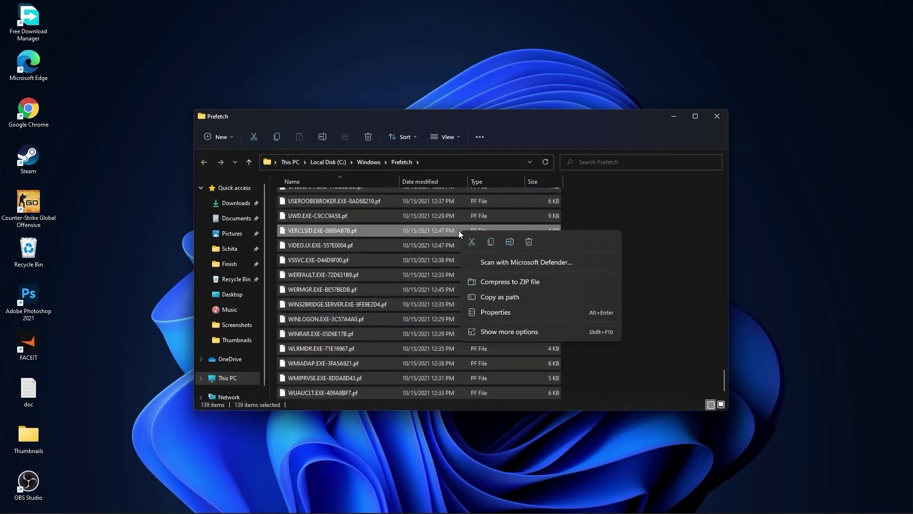
pyautogui.click(528, 242)
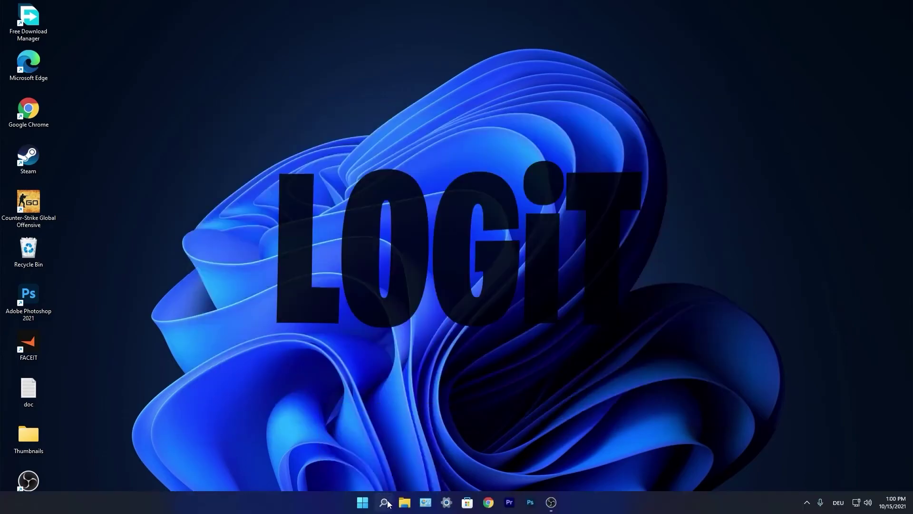
# - Open the Windows appearance and performance options and set the visual effects to Adjust for best performance
pyautogui.click(384, 503)
pyautogui.write('performance')
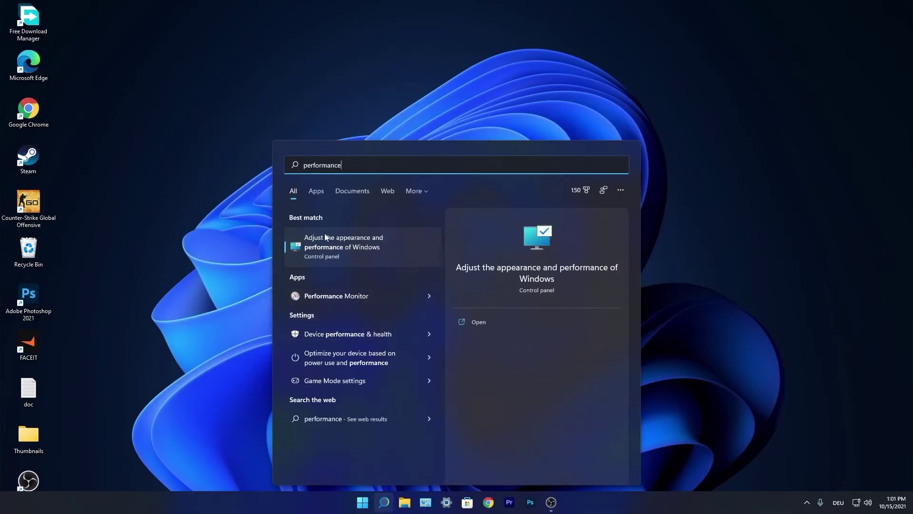
pyautogui.click(347, 247)
pyautogui.moveTo(141, 61); pyautogui.dragTo(444, 122)
pyautogui.click(371, 194)
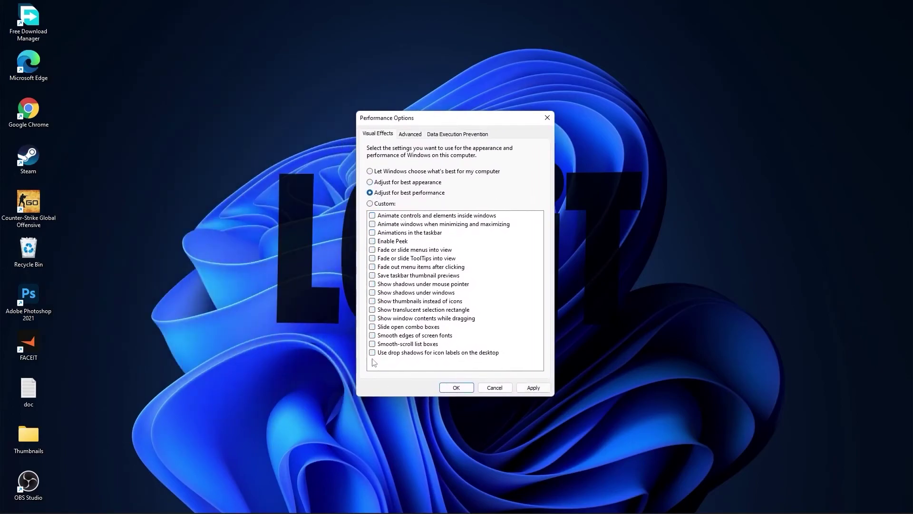
# - Customize the visual effects to enable only smooth edges of screen fonts and thumbnails instead of icons, and apply the changes
pyautogui.click(370, 204)
pyautogui.click(373, 336)
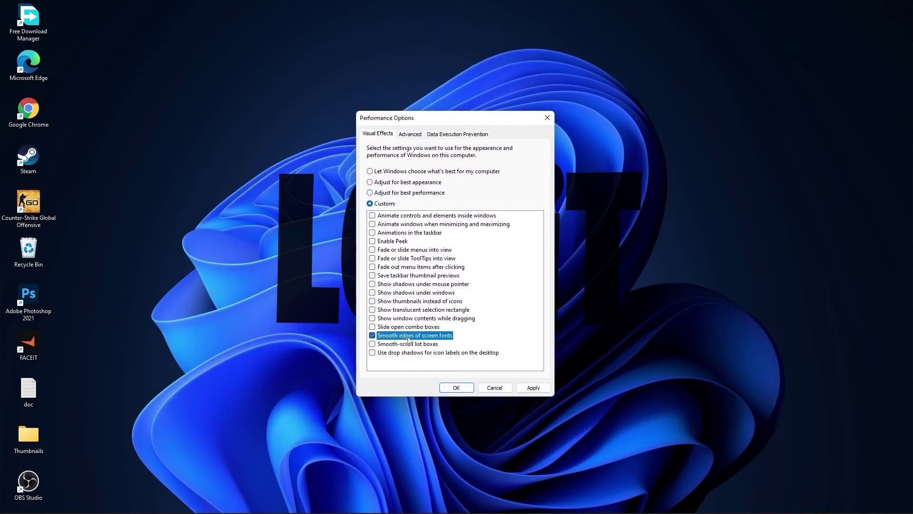
pyautogui.click(373, 301)
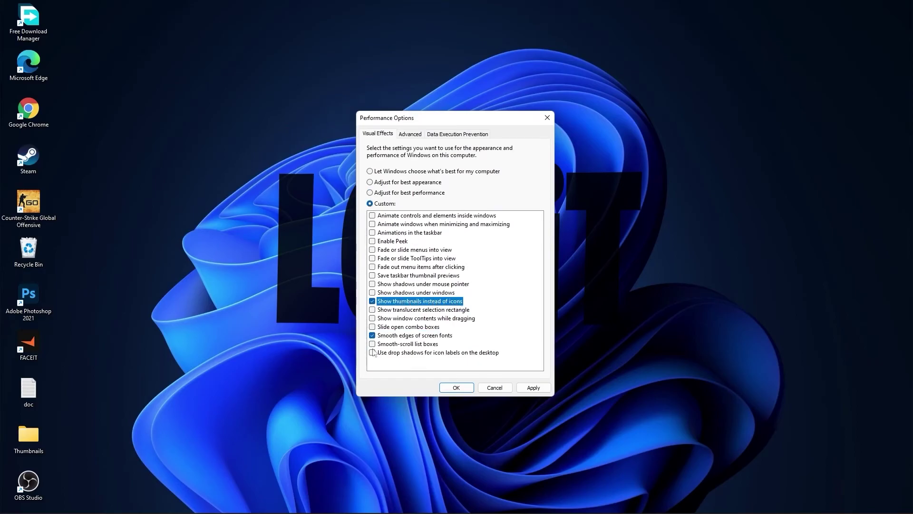
pyautogui.click(533, 388)
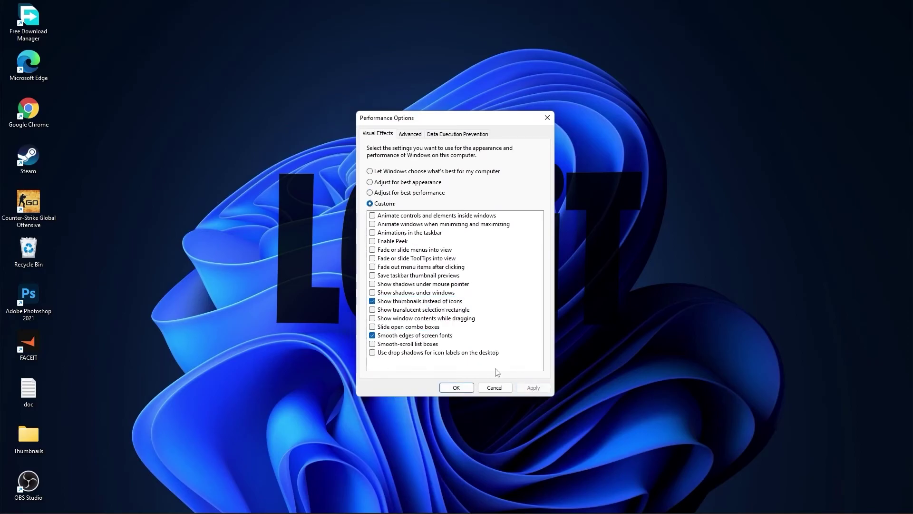
pyautogui.click(459, 388)
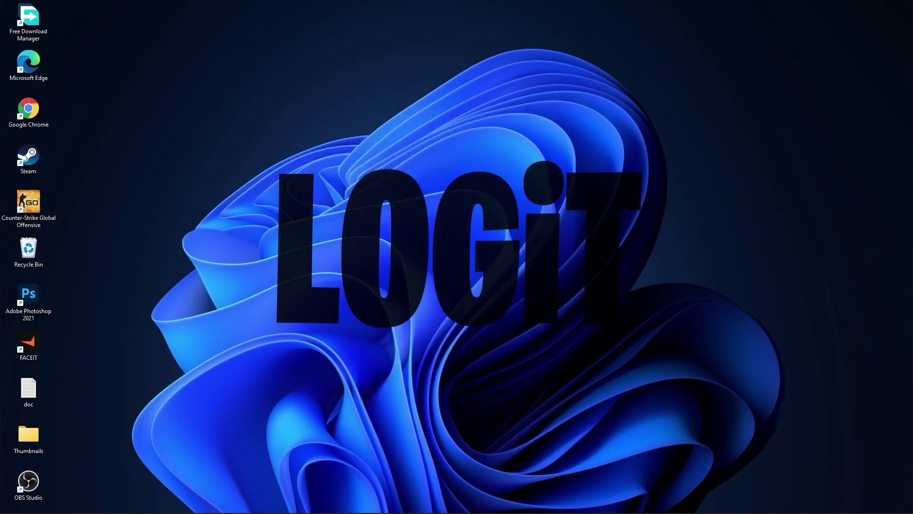
# - Switch to Chrome, find the NVIDIA driver for GeForce, GeForce 10 Series, GeForce GTX 1050 Ti, and open its download confirmation page
pyautogui.click(488, 509)
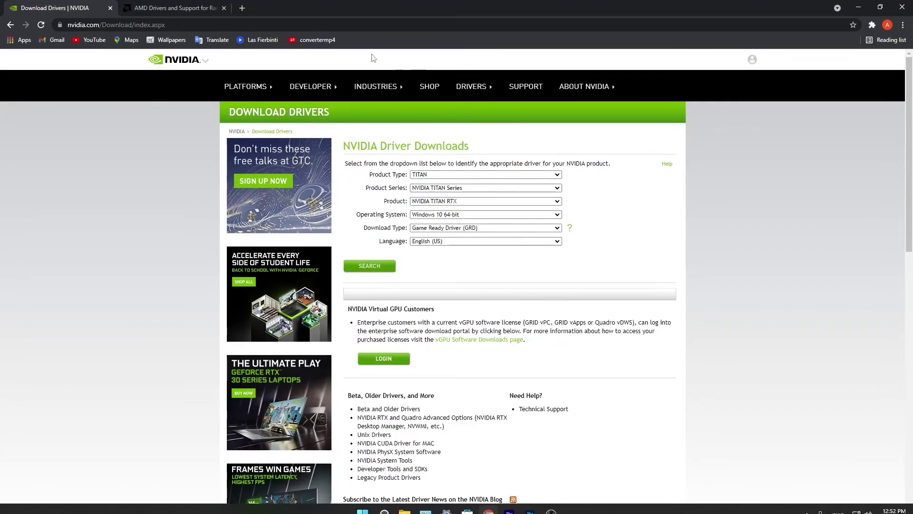
pyautogui.click(485, 174)
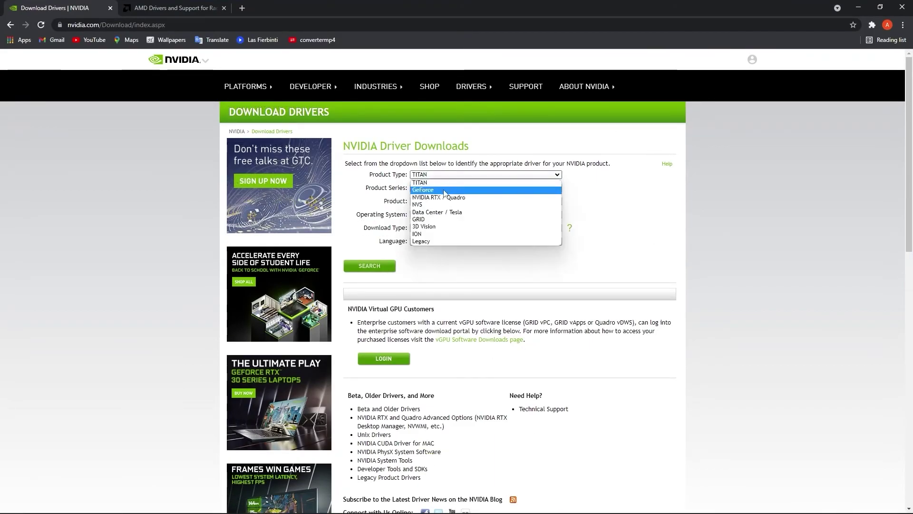
pyautogui.click(447, 184)
pyautogui.click(485, 188)
pyautogui.click(451, 274)
pyautogui.click(450, 201)
pyautogui.click(451, 252)
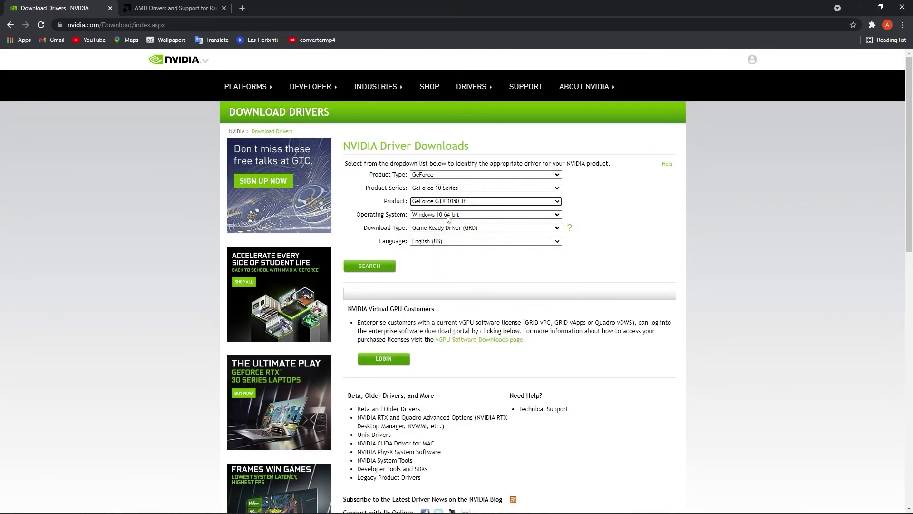
pyautogui.click(369, 266)
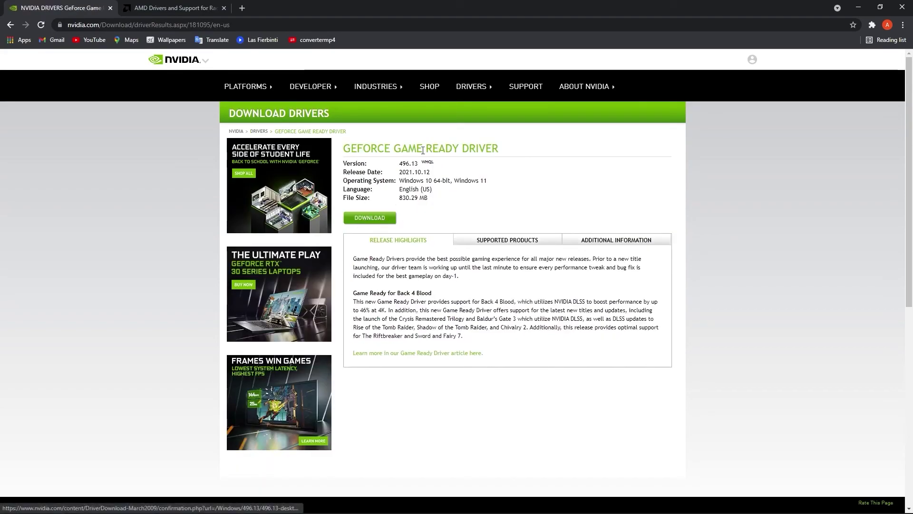
pyautogui.click(372, 220)
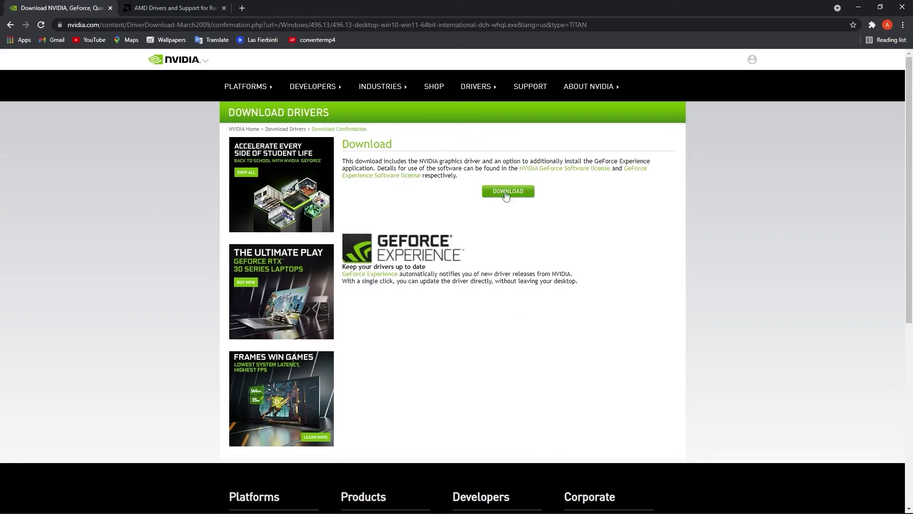
# - On the AMD Drivers and Support page, select the Radeon 5300 Series, RX 5300 Series and AMD Radeon RX 5300 graphics product
pyautogui.hotkey('ctrl', 'Tab')
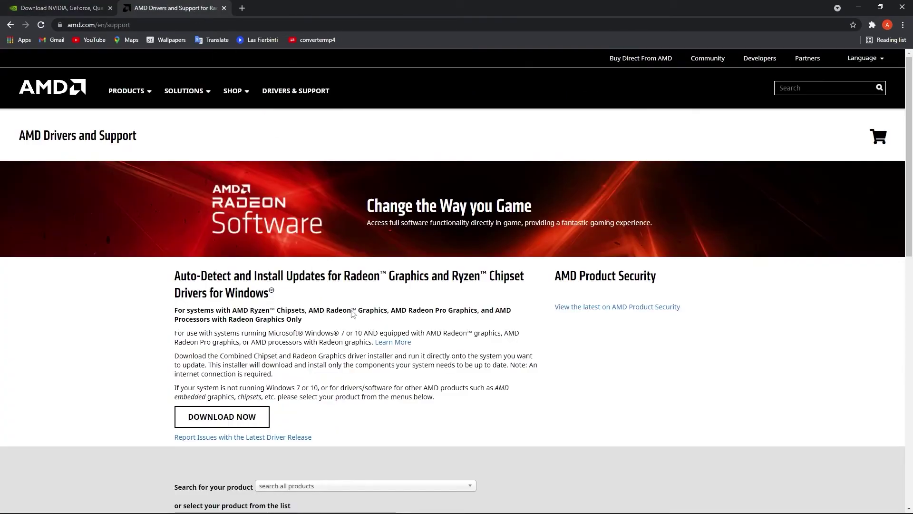
pyautogui.scroll(-6, 473, 283)
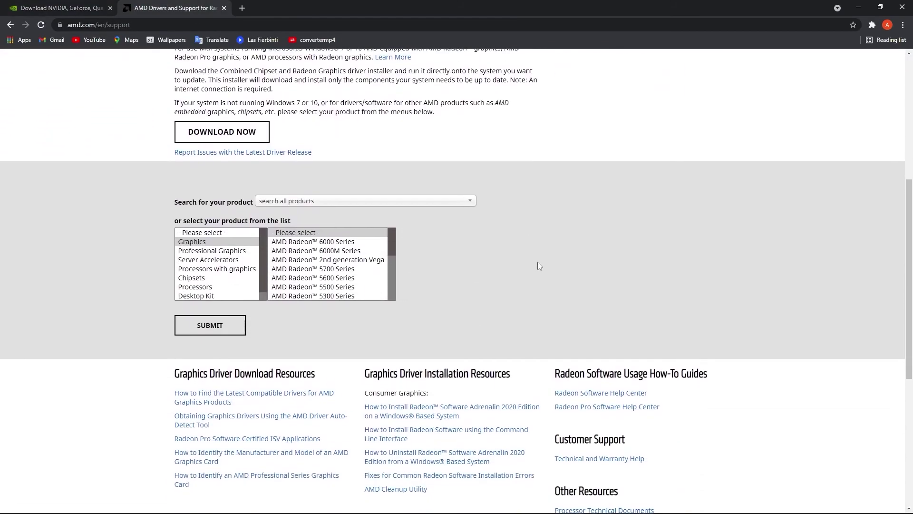
pyautogui.click(313, 295)
pyautogui.scroll(-5, 305, 261)
pyautogui.click(446, 241)
pyautogui.click(544, 243)
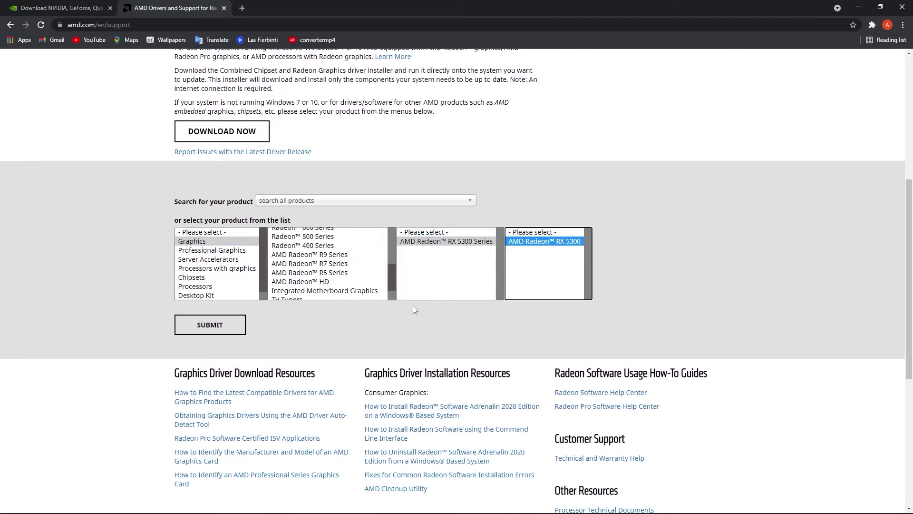